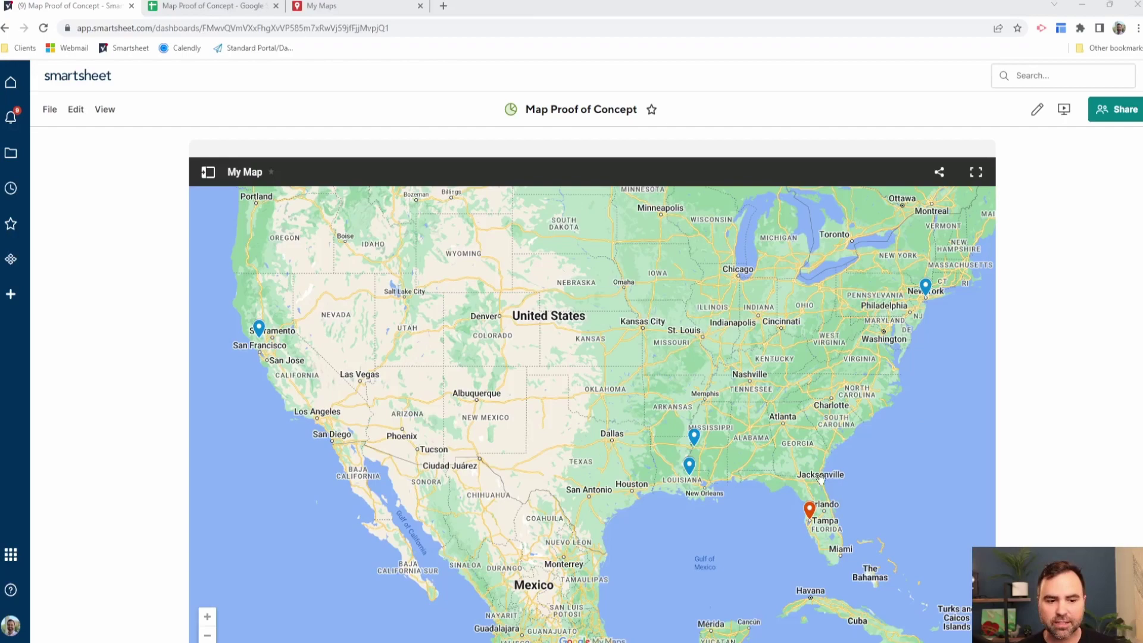
Open the Florida Aquarium website from the Tampa pin on the dashboard map widget
click(817, 512)
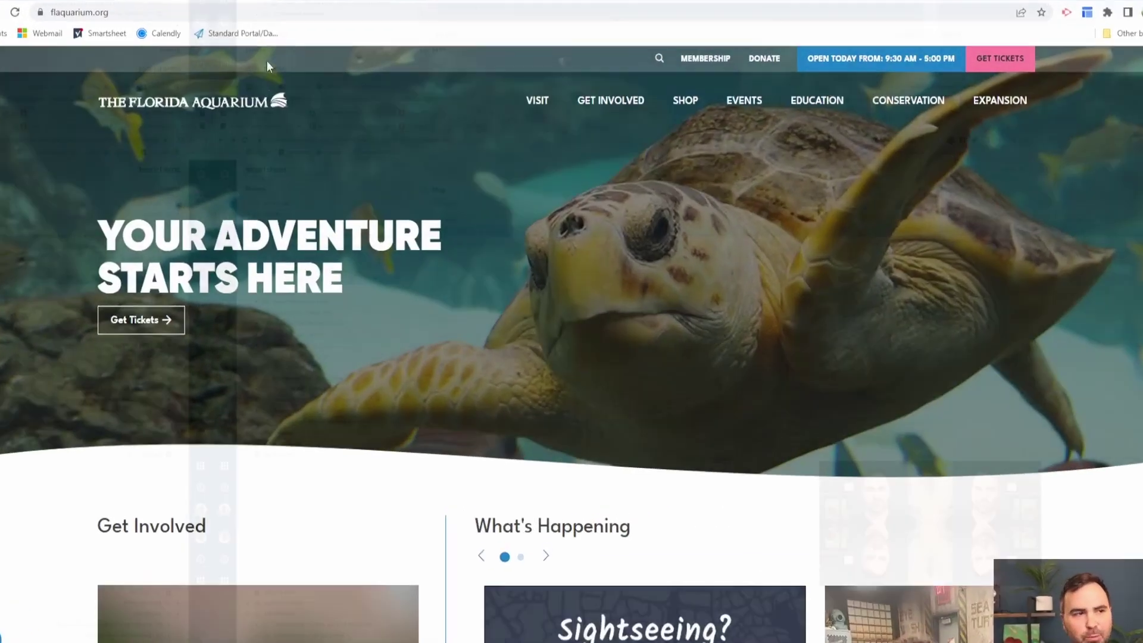
Close the Florida Aquarium tab and return to Smartsheet's Map folder
click(281, 10)
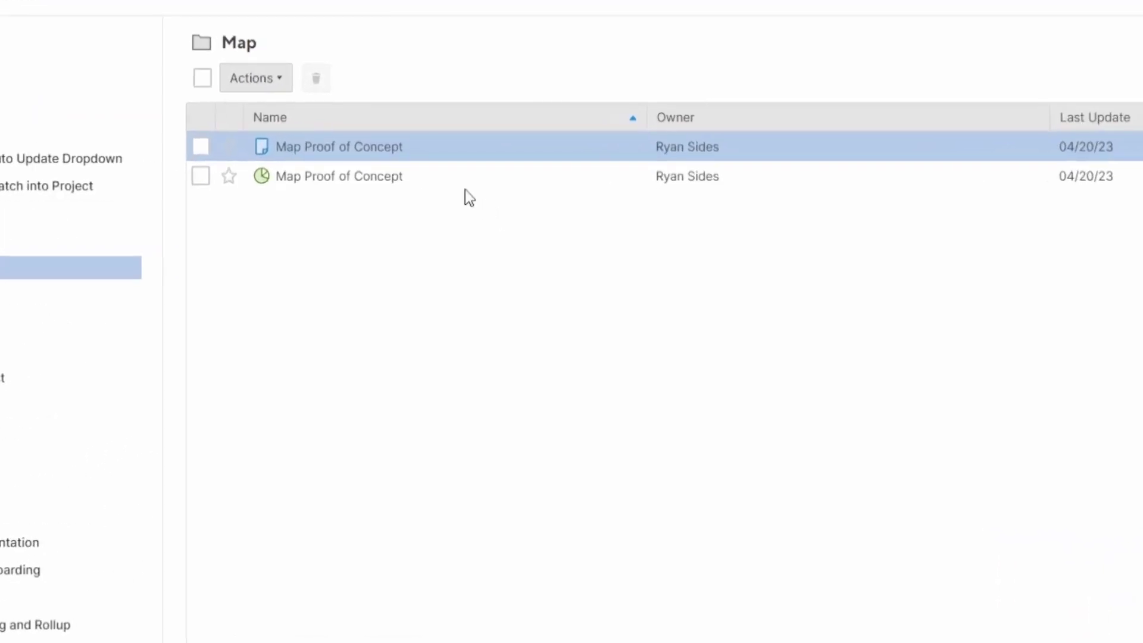
Open the Map Proof of Concept sheet listing the six places
click(386, 154)
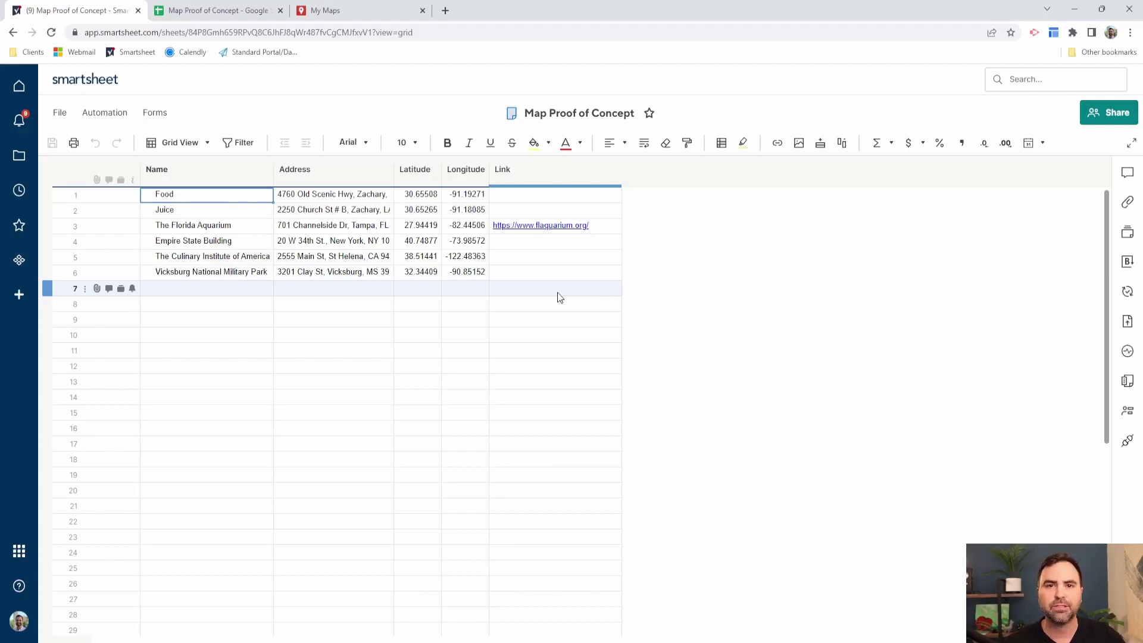
Check the File > Export options, then switch to the Map Proof of Concept Google Sheets copy
click(59, 112)
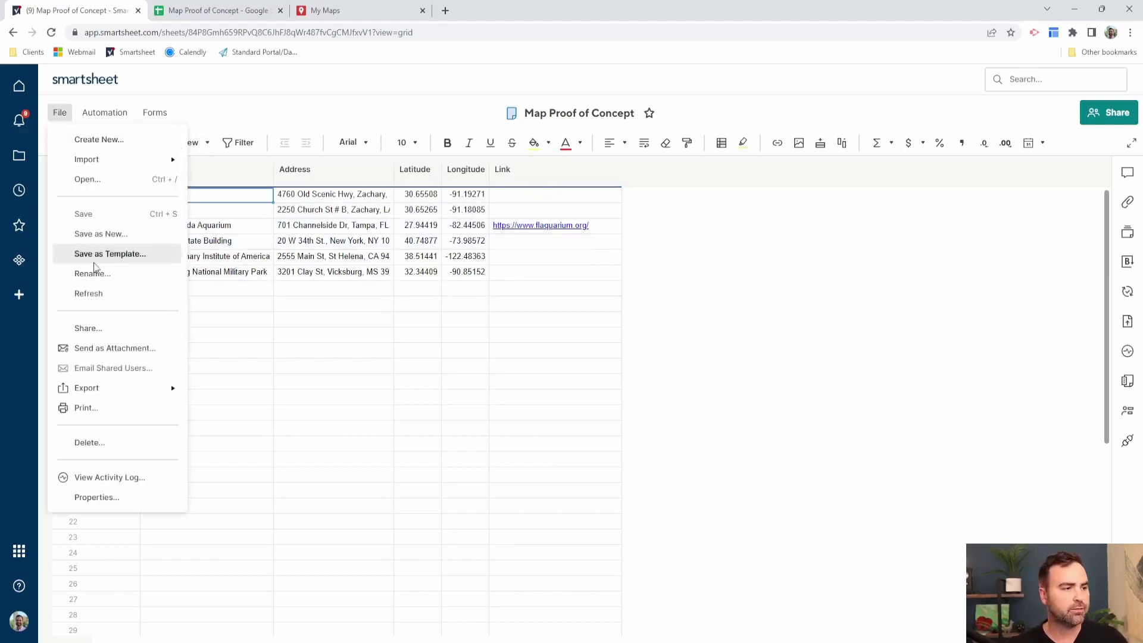
mouse_move(118, 388)
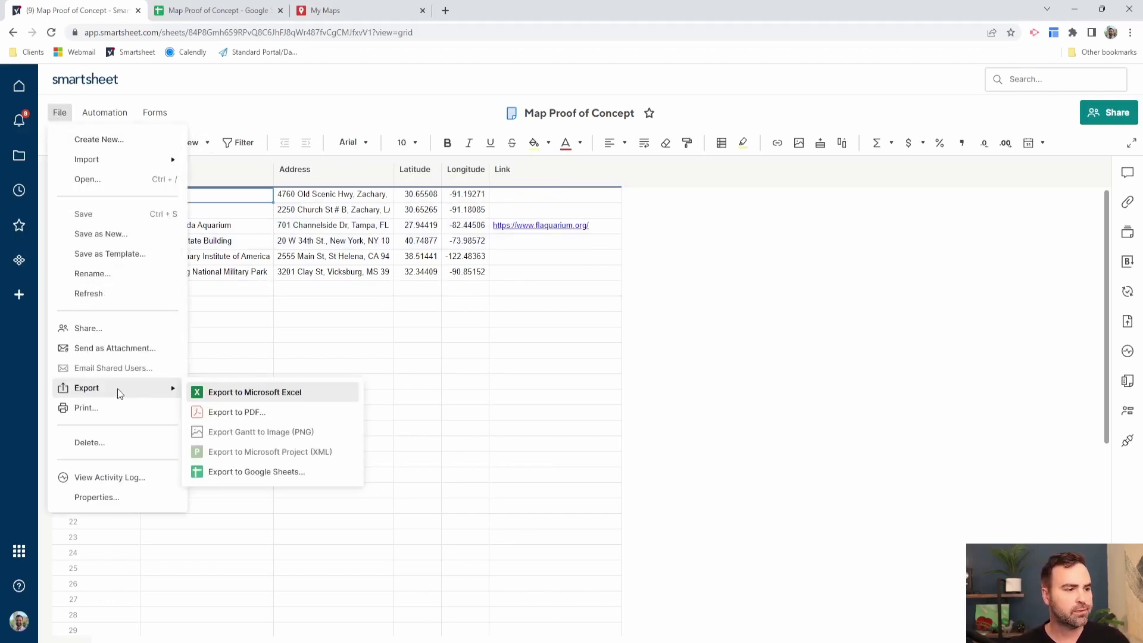
click(407, 418)
click(231, 11)
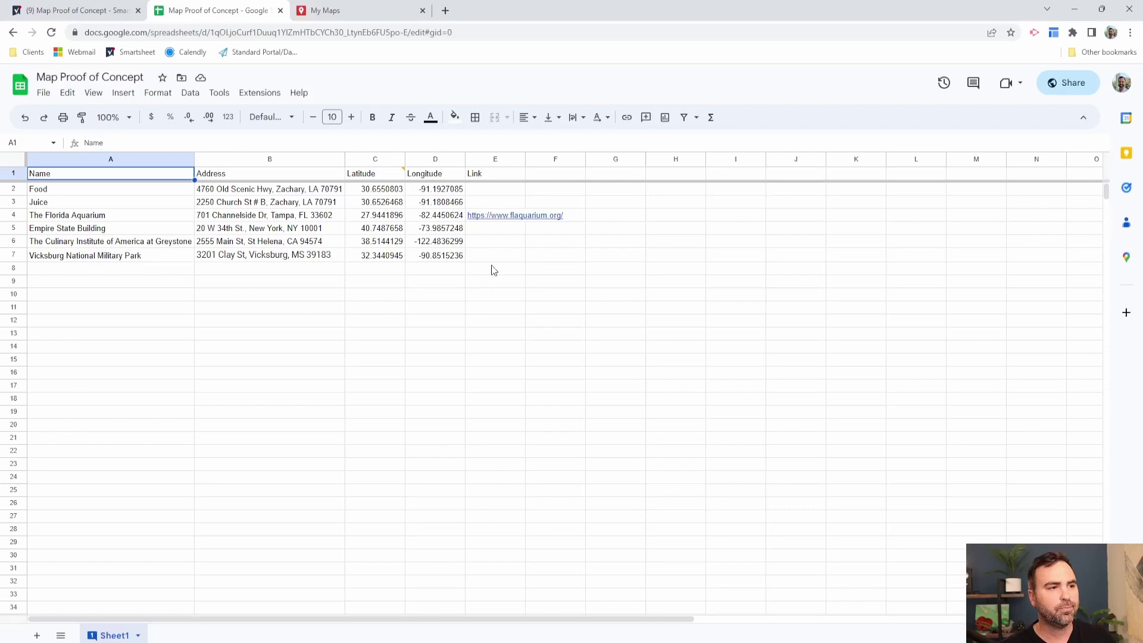
Geocode all six addresses in the Address column with Geocode by Awesome Table
click(260, 93)
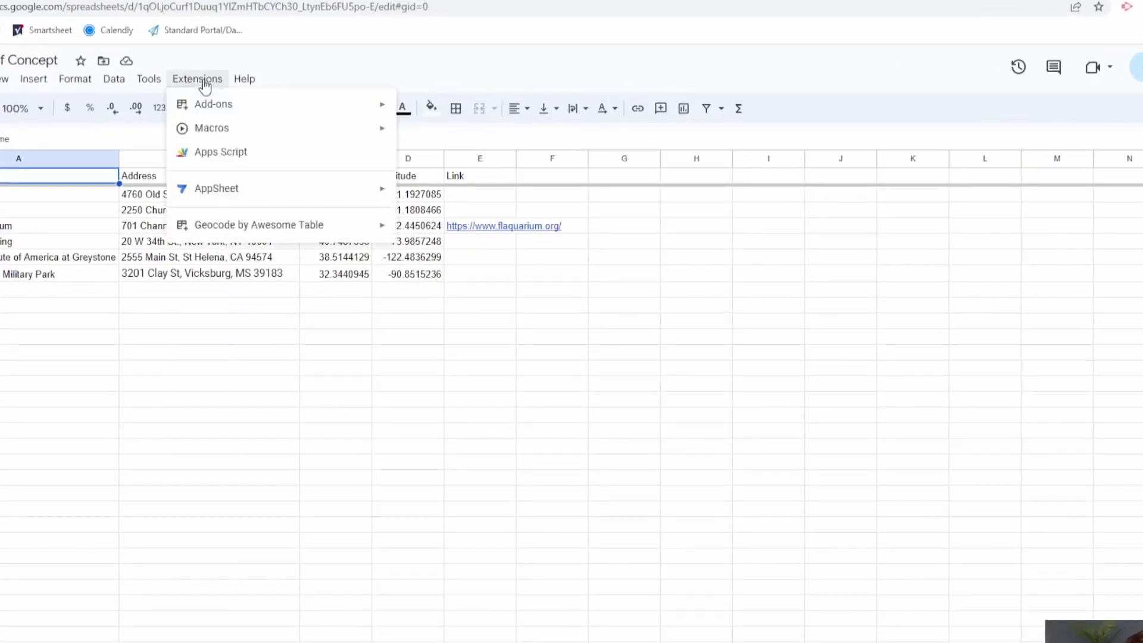
mouse_move(250, 105)
mouse_move(218, 234)
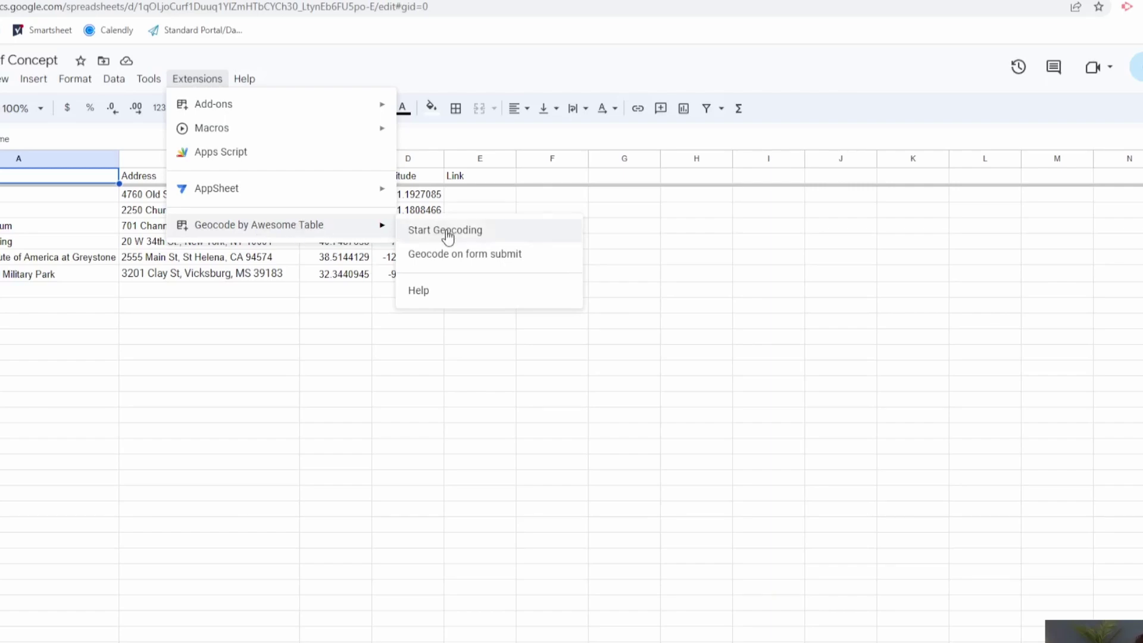
click(447, 231)
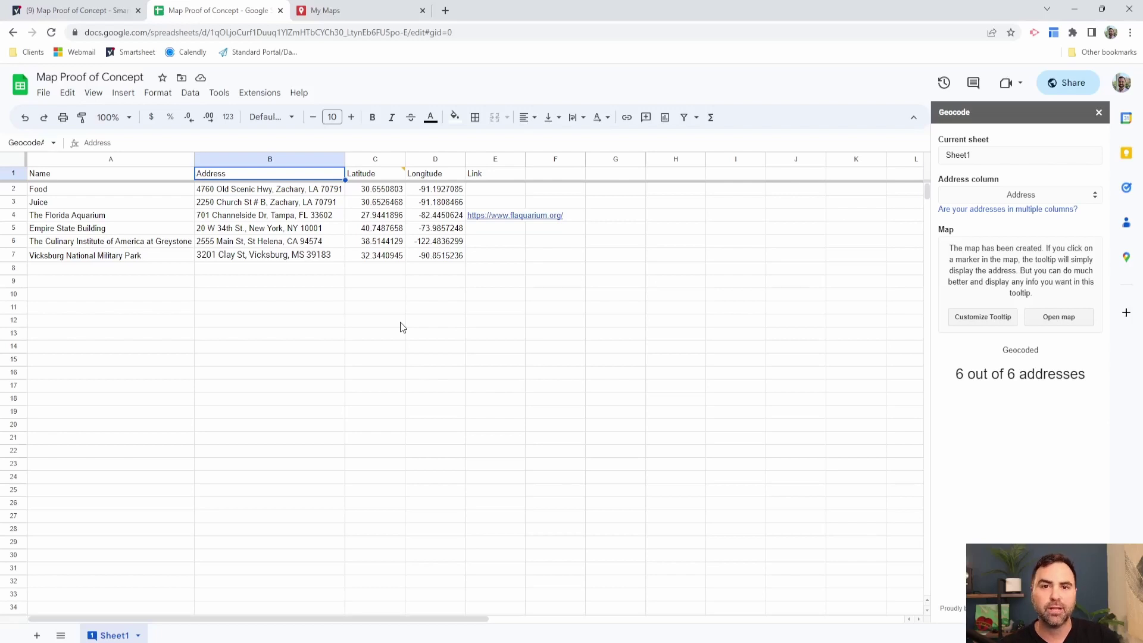
Close the geocoding sidebar and create a new map in Google My Maps
click(1099, 113)
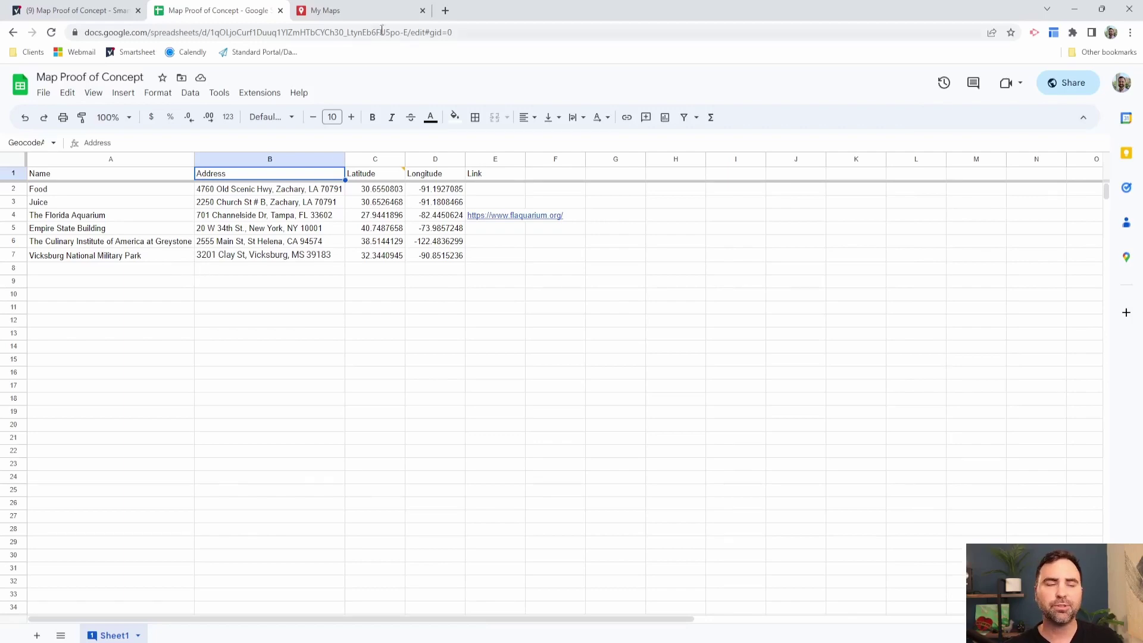
click(381, 10)
click(203, 32)
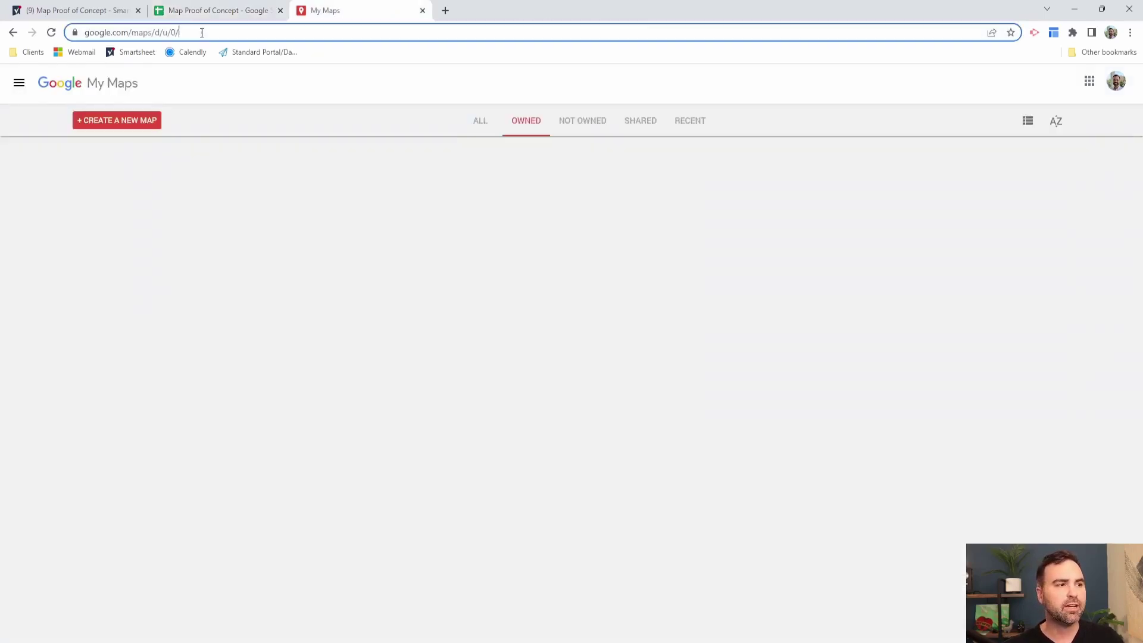
text(mymaps.google.com)
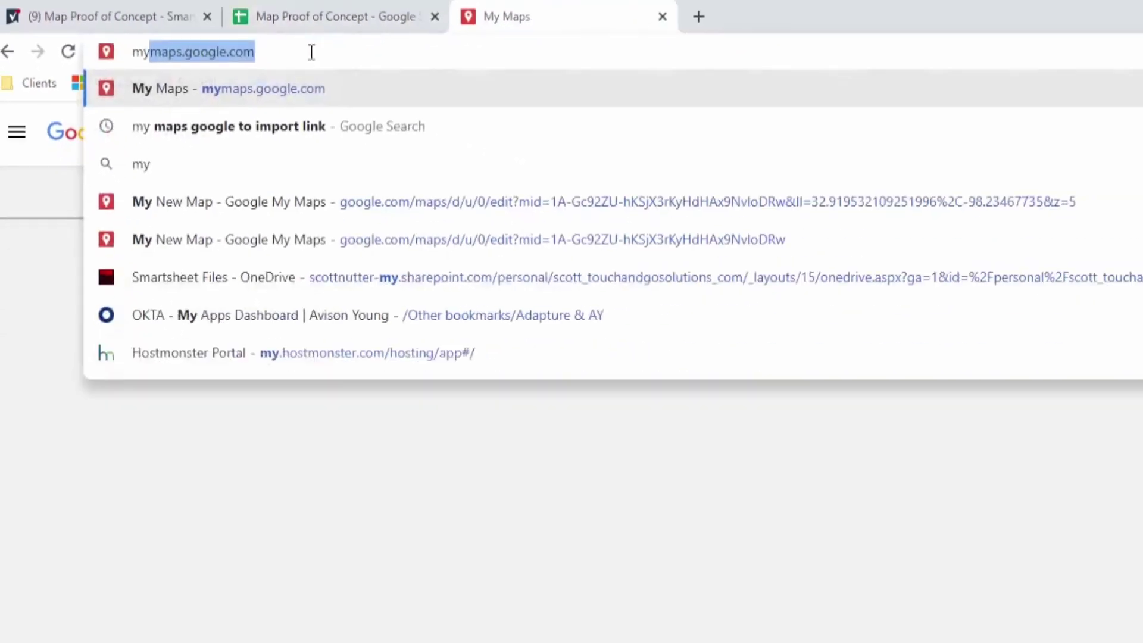
key(Return)
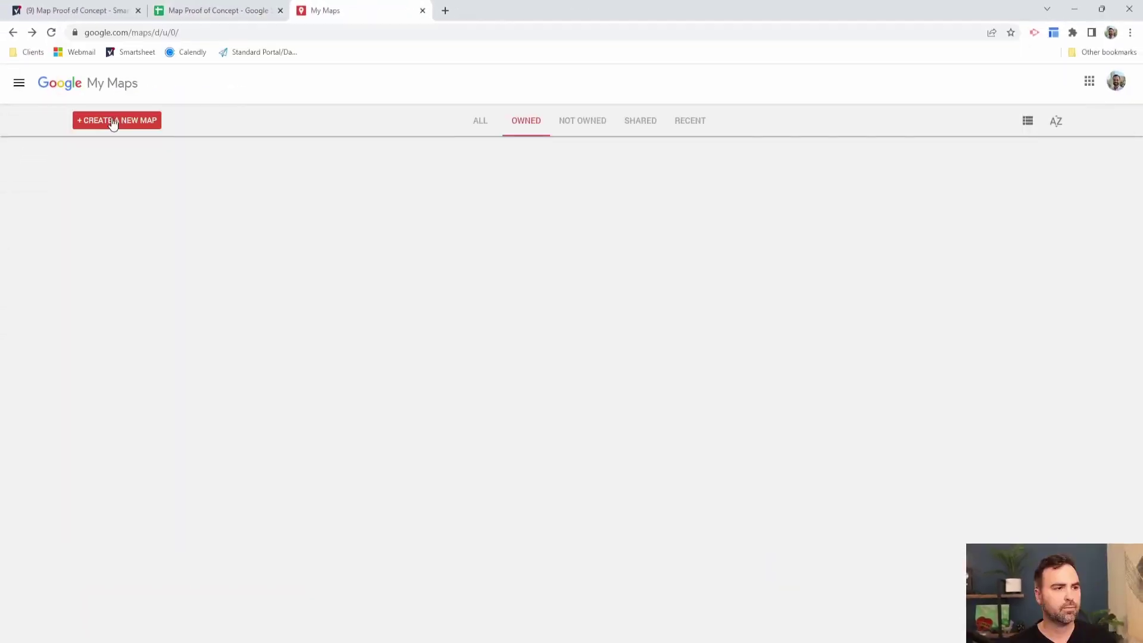
click(113, 123)
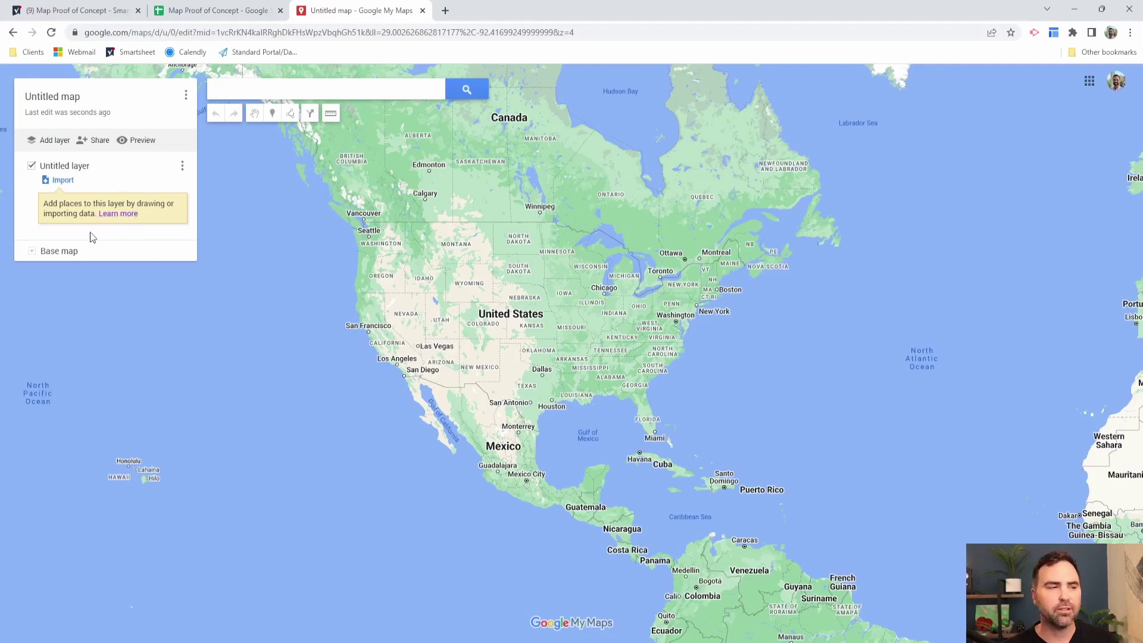
Import the Map Proof of Concept spreadsheet from Google Drive's Recent files into the untitled layer
click(62, 181)
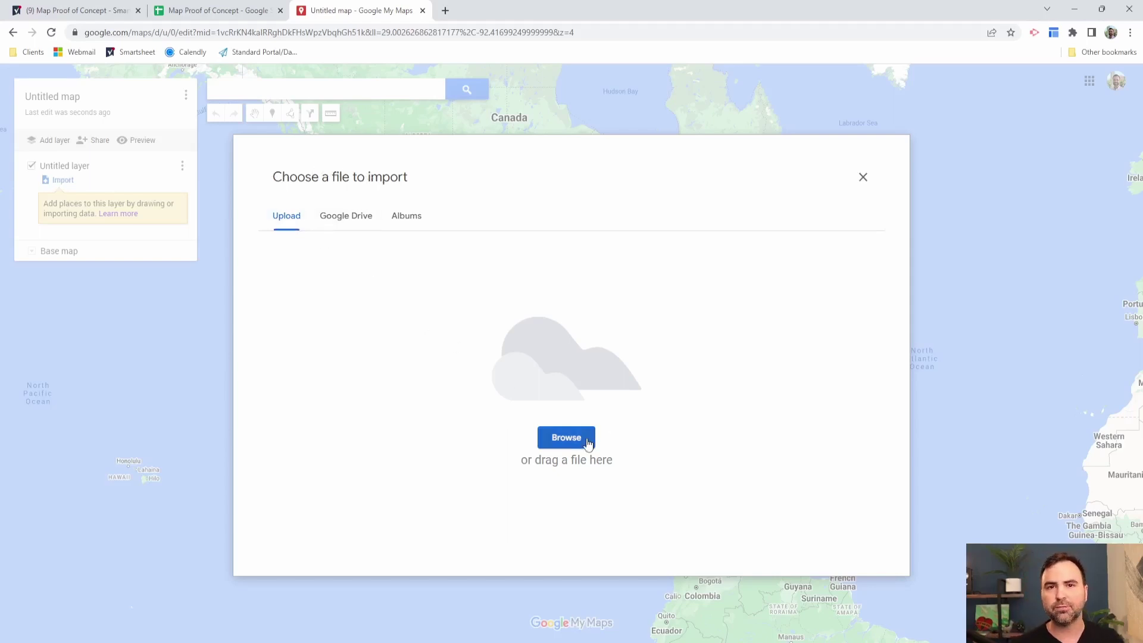
click(362, 225)
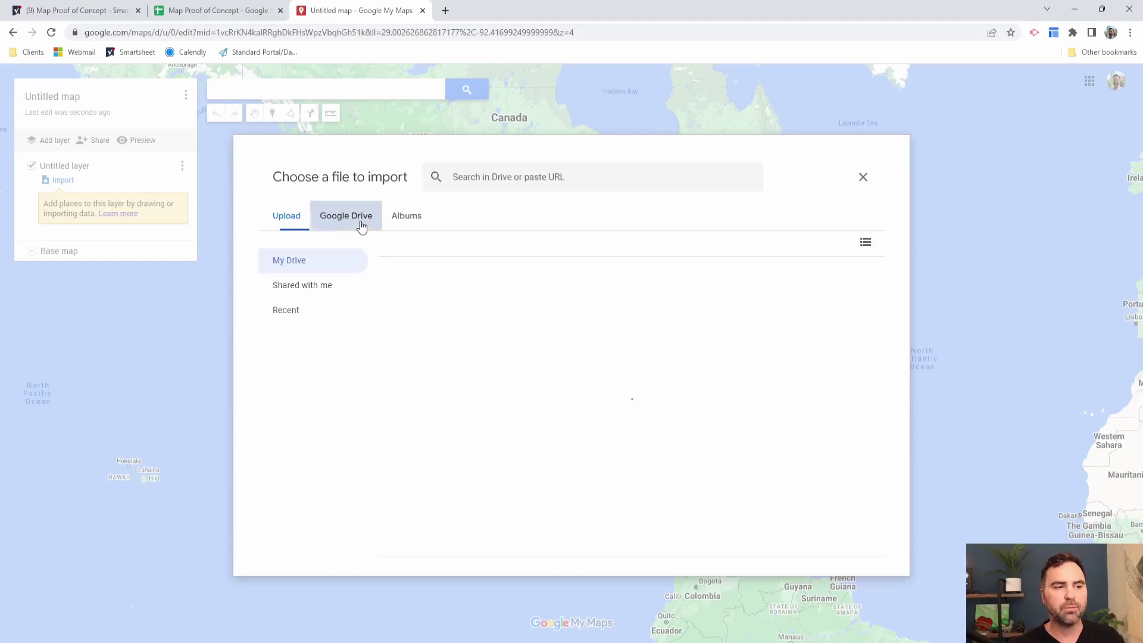
click(298, 313)
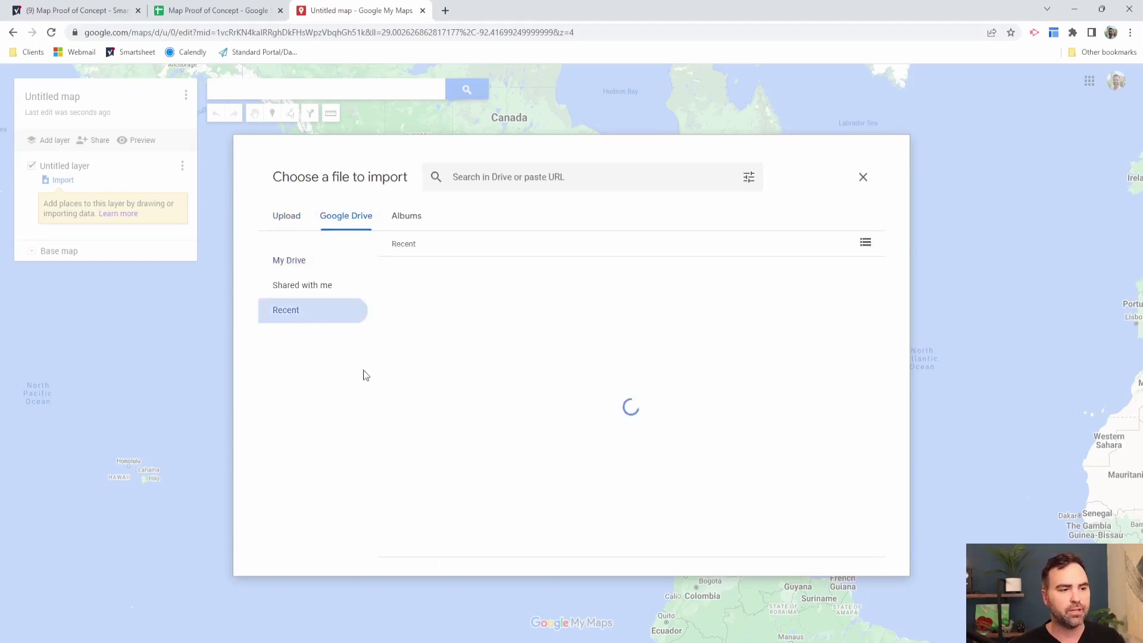
click(452, 352)
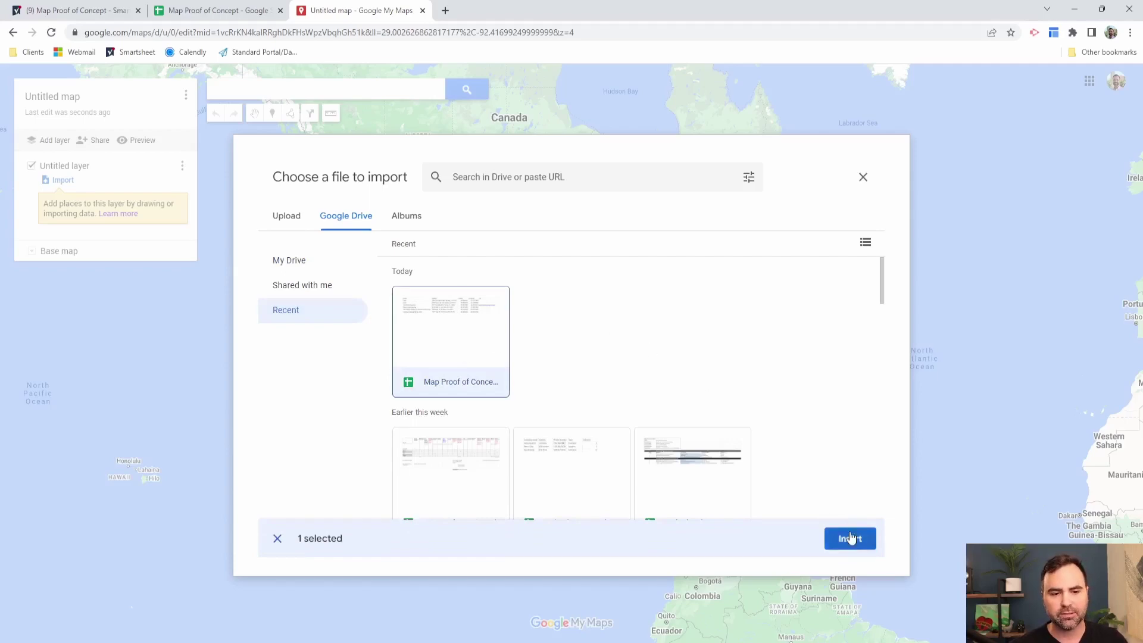
click(850, 538)
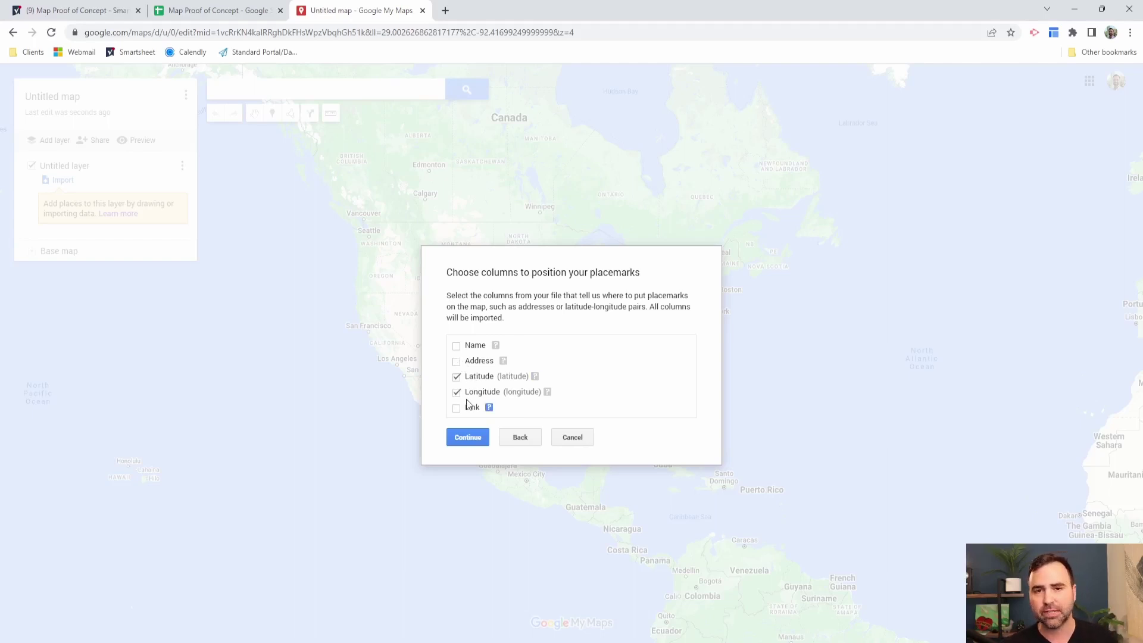
Place markers by Latitude and Longitude and title them by the Name column
click(465, 440)
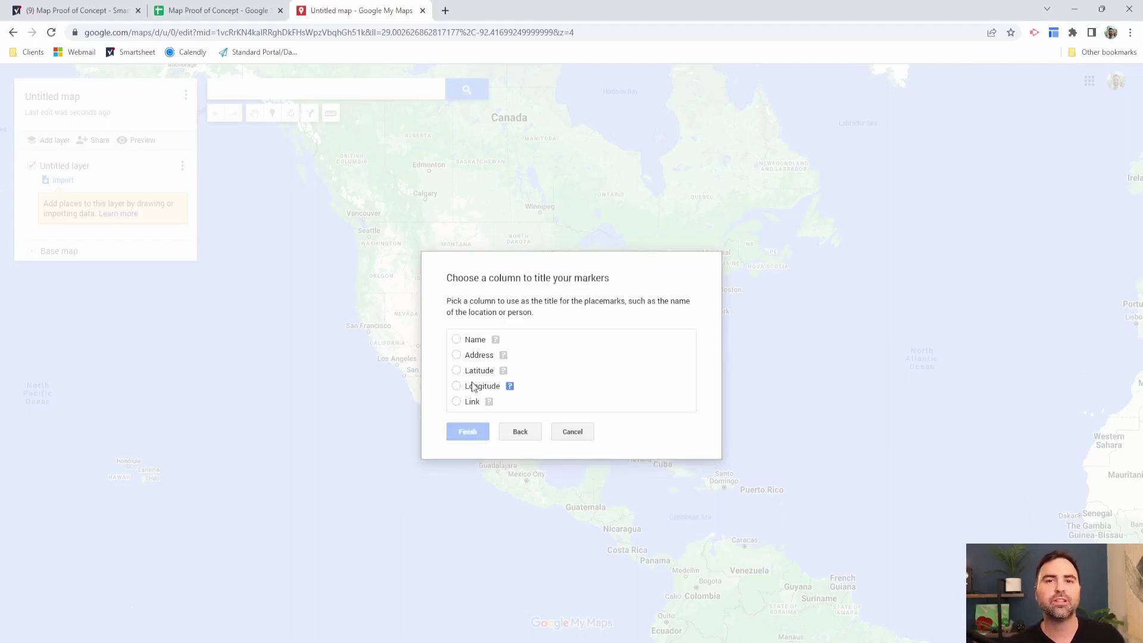
click(457, 342)
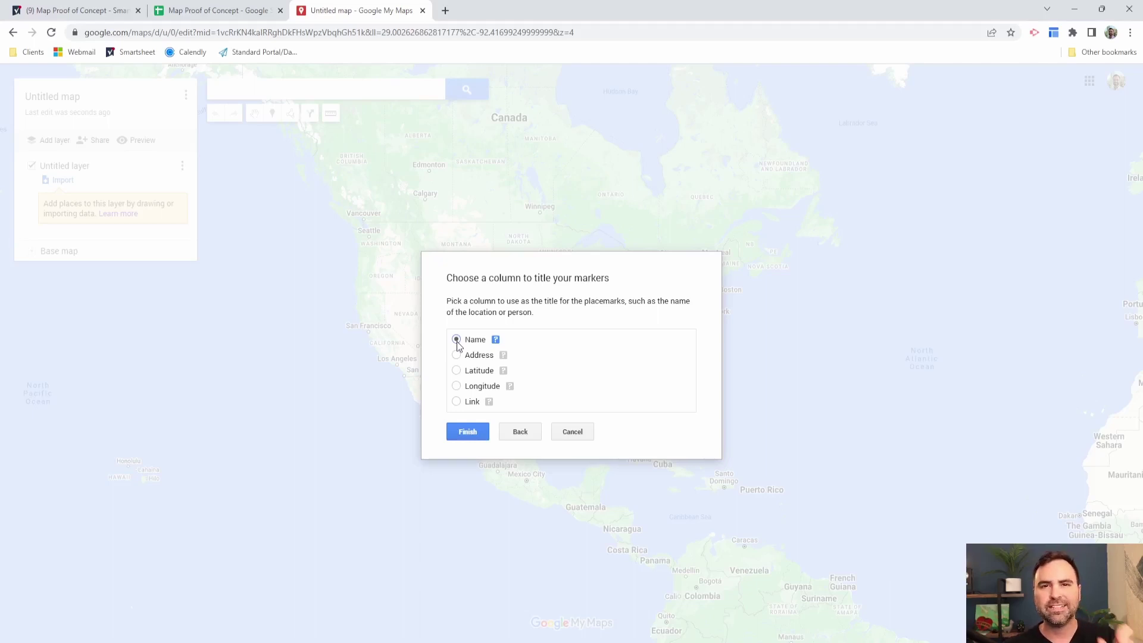
click(470, 433)
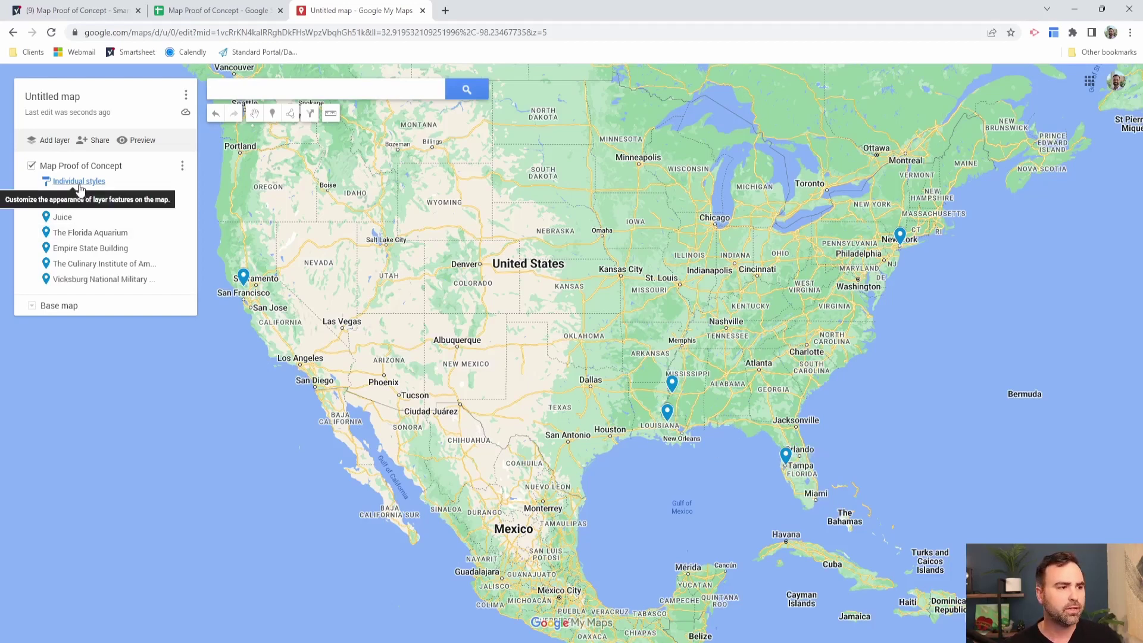
Color The Florida Aquarium marker crimson, leaving the other five markers blue
click(177, 232)
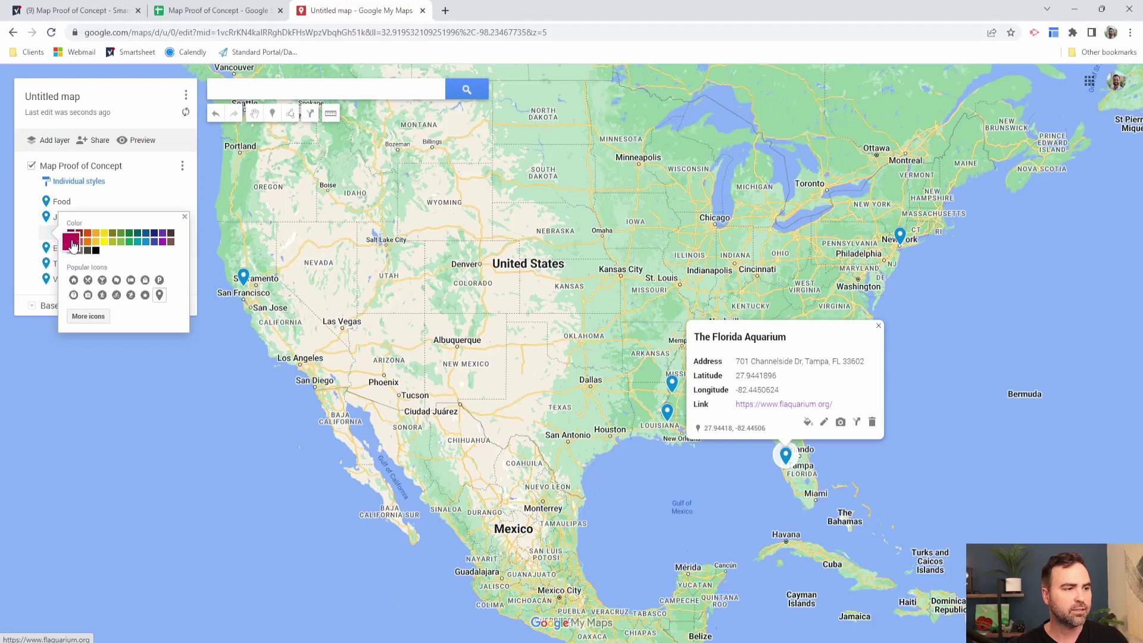
click(70, 241)
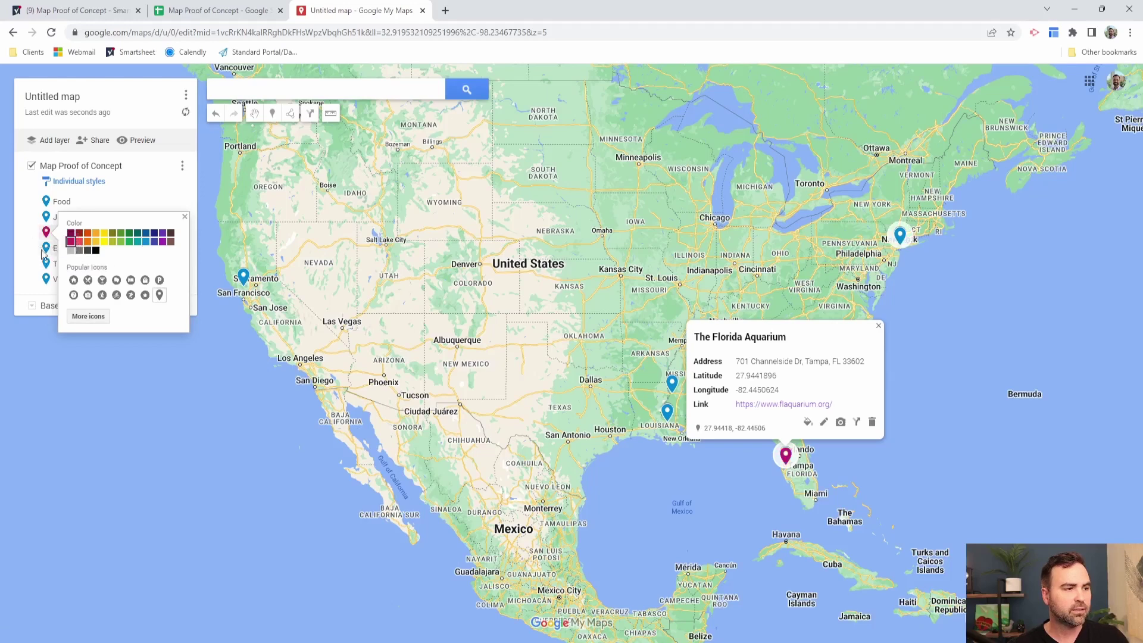
click(185, 217)
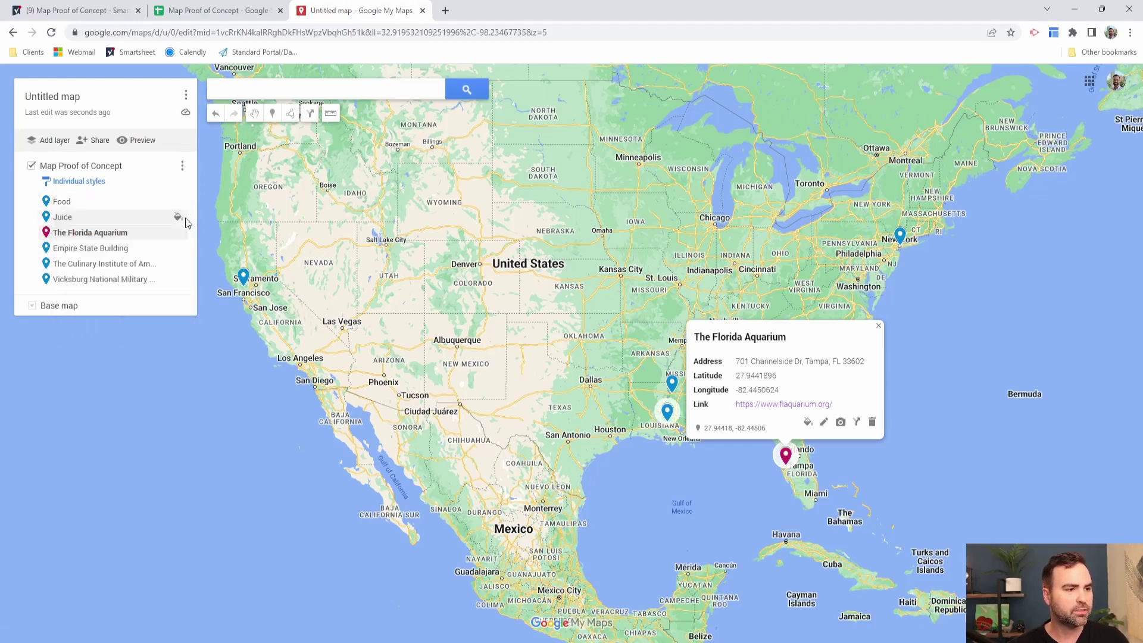
click(793, 490)
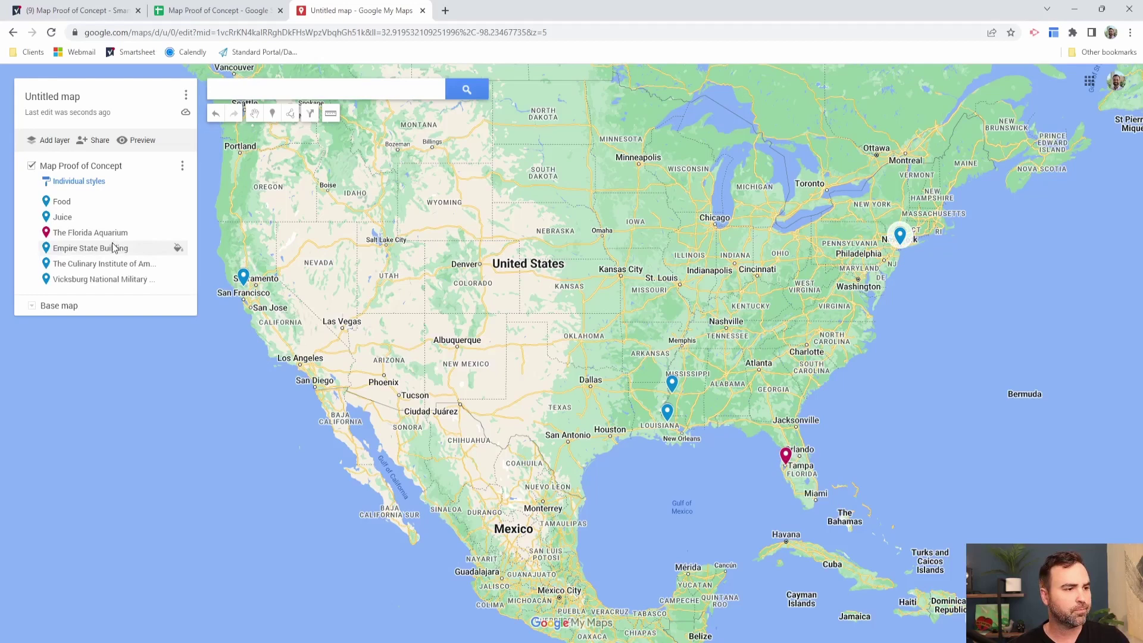
Show The Florida Aquarium's address, coordinates and link from its red Tampa pin
click(787, 456)
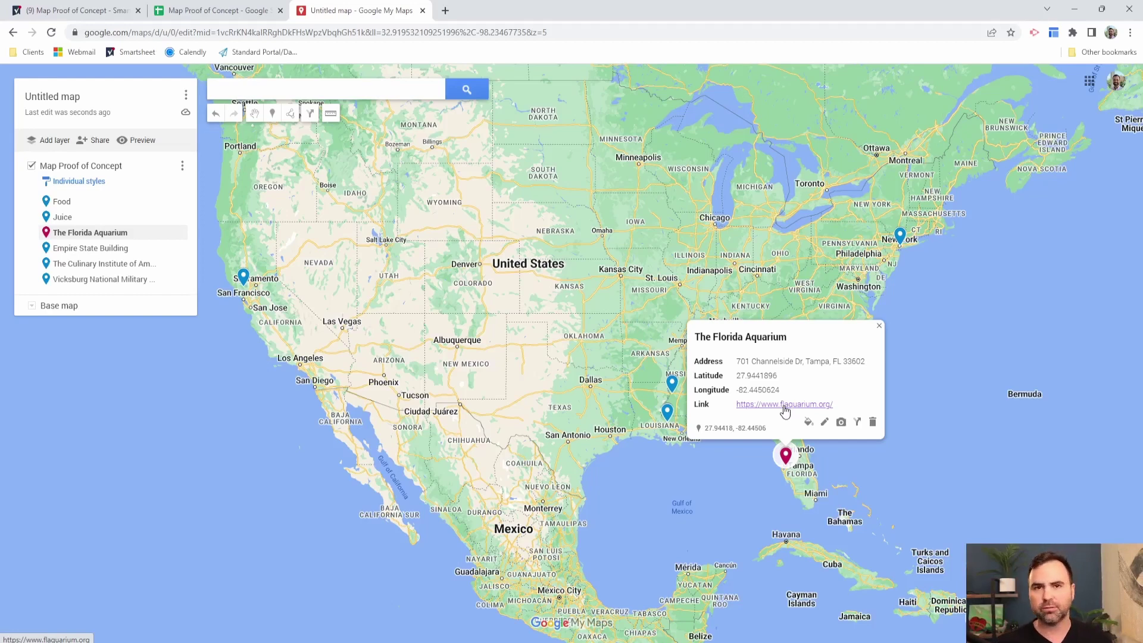
Rename the map from 'Untitled map' to 'My Map' and save it
click(72, 100)
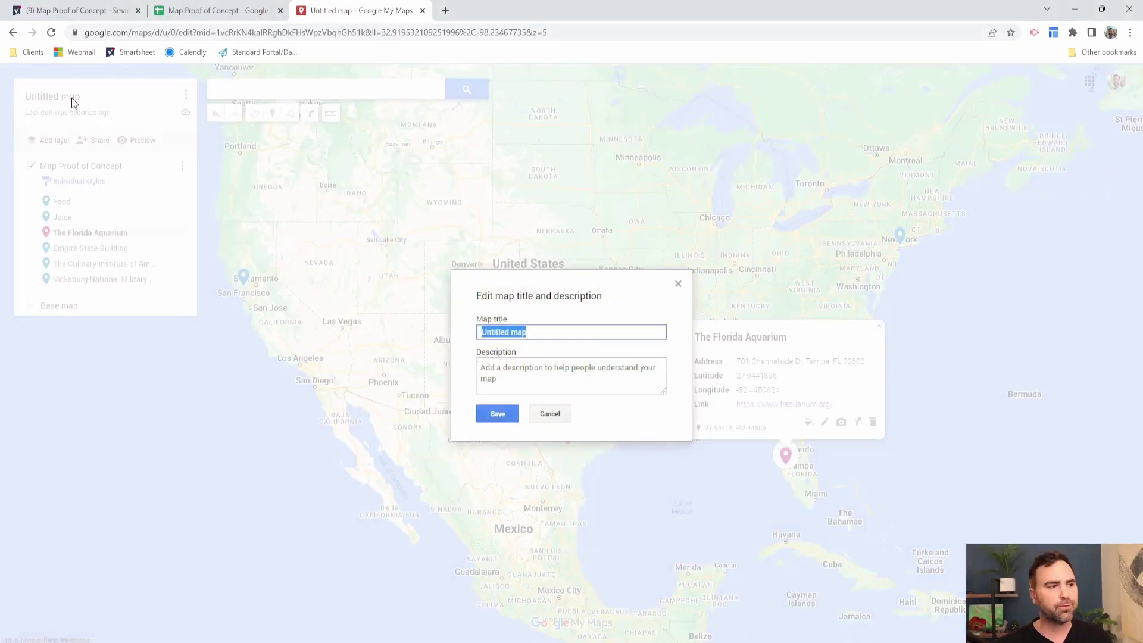
text(My Map)
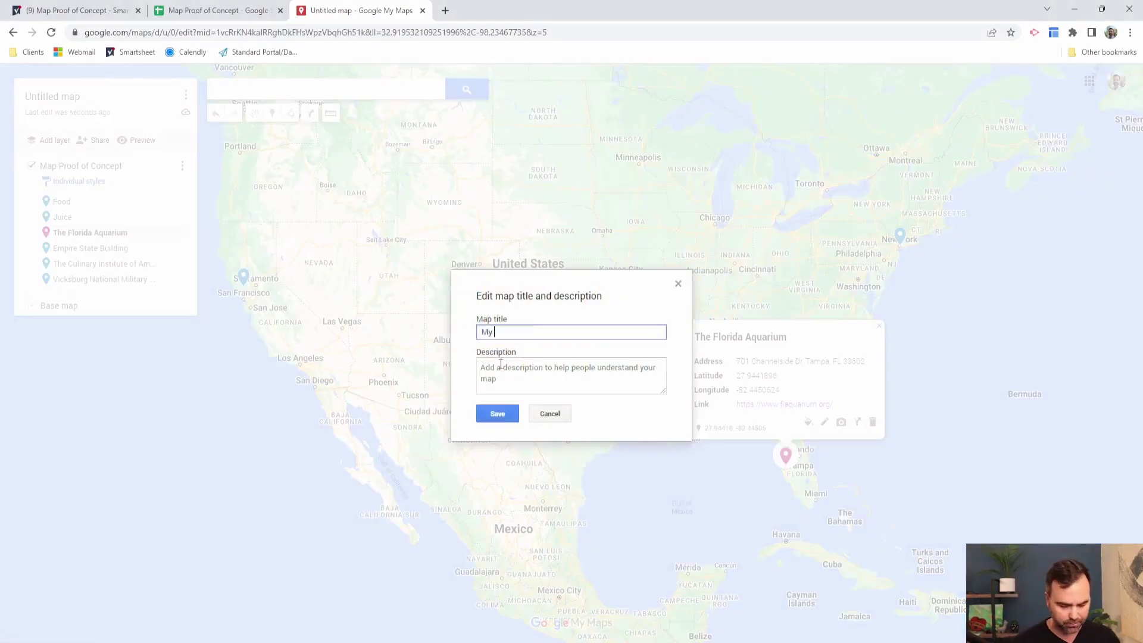
click(503, 414)
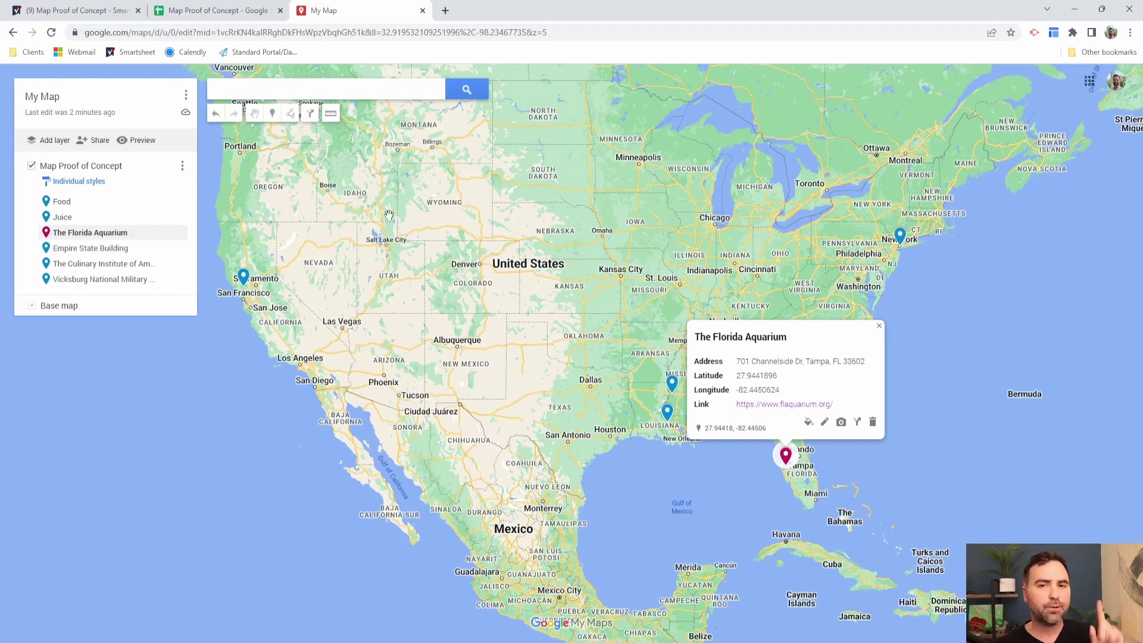
Share My Map so anyone with the link can view it
click(97, 143)
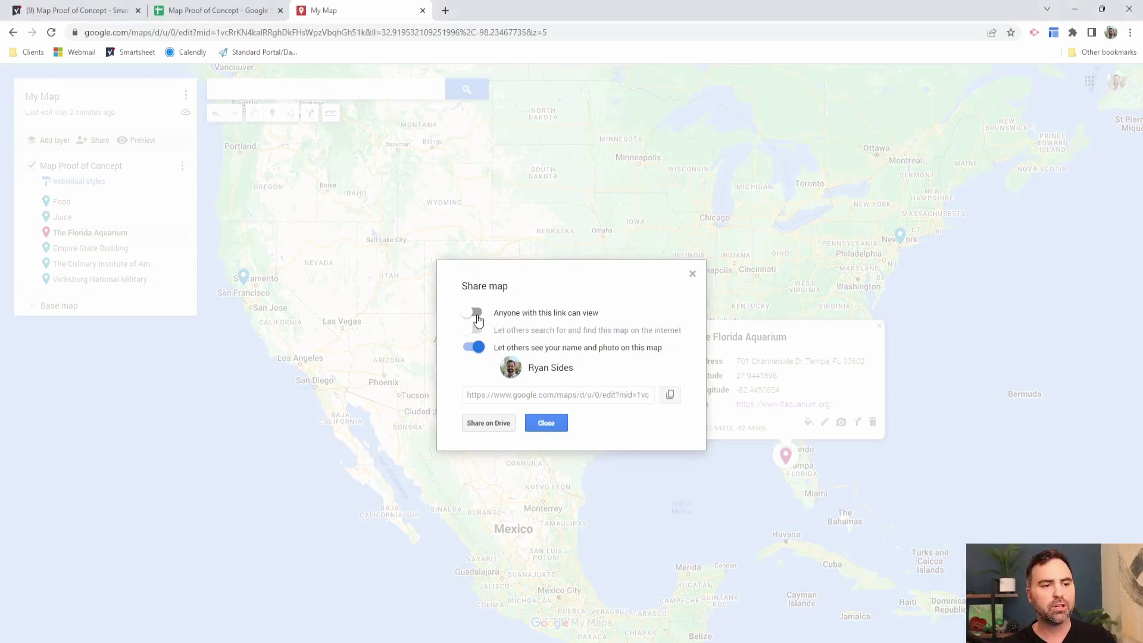
click(474, 312)
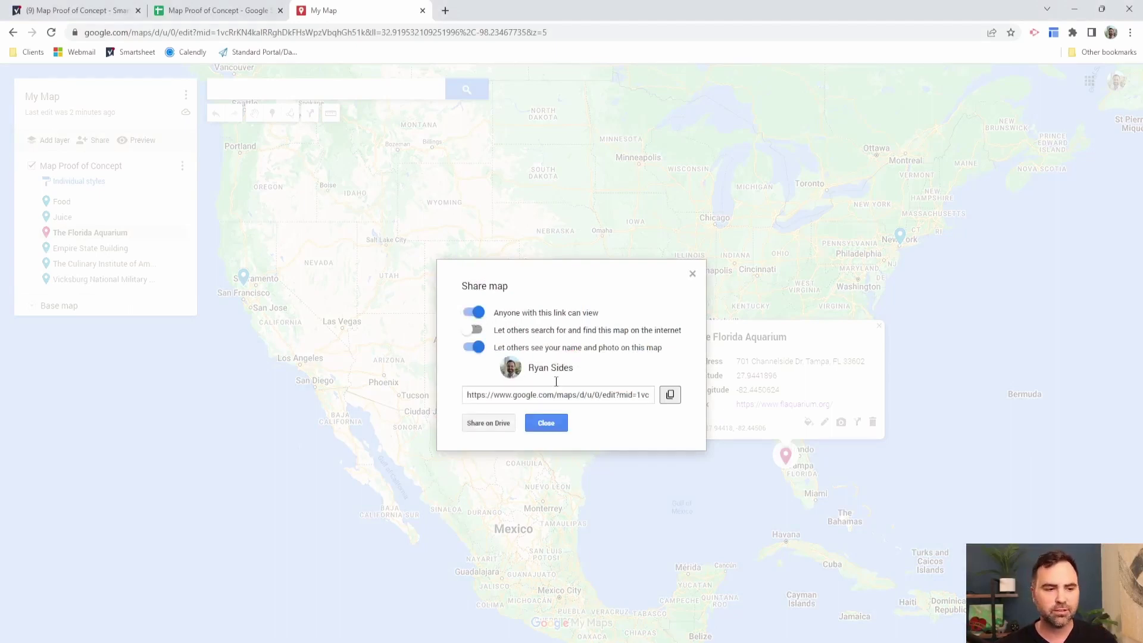
click(546, 424)
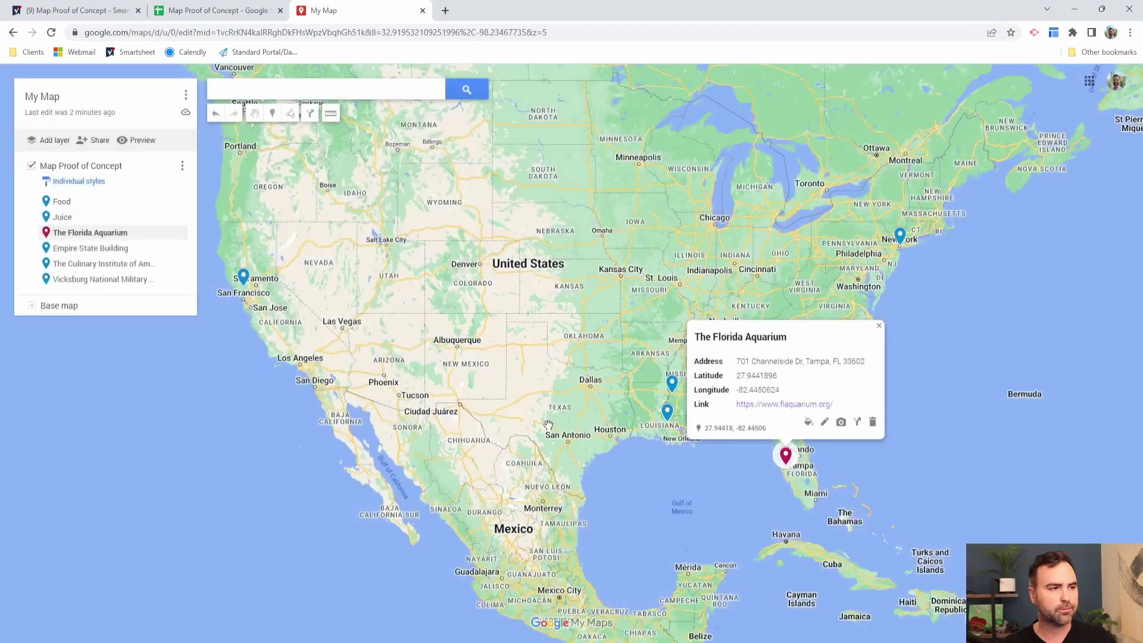
Copy the map's iframe embed code from Embed on my site
click(185, 97)
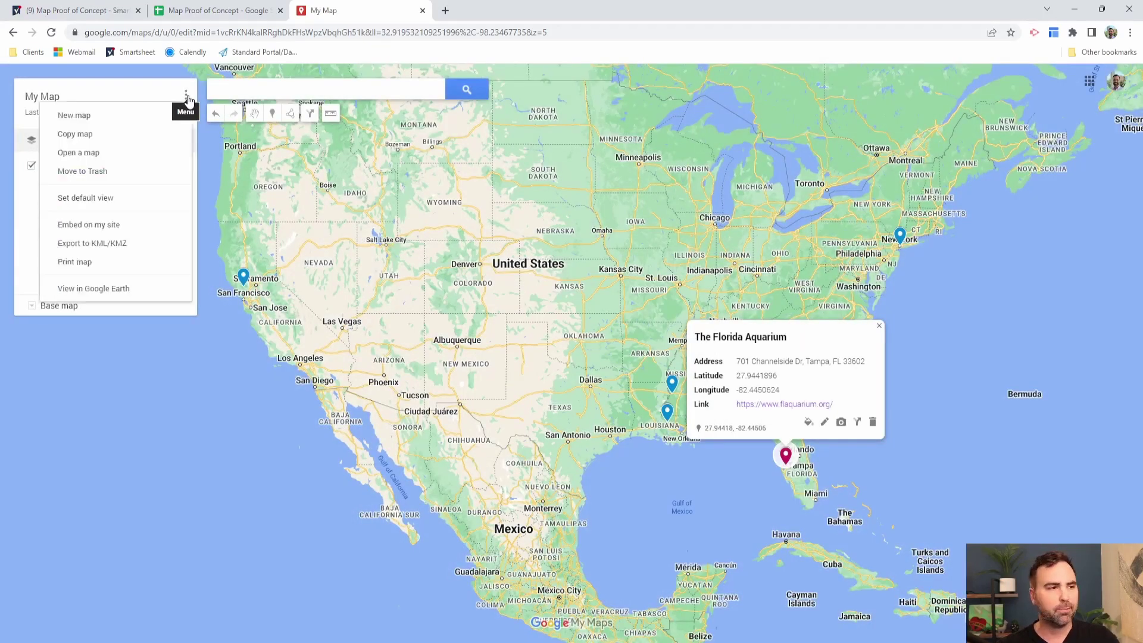
click(140, 231)
key(ctrl+c)
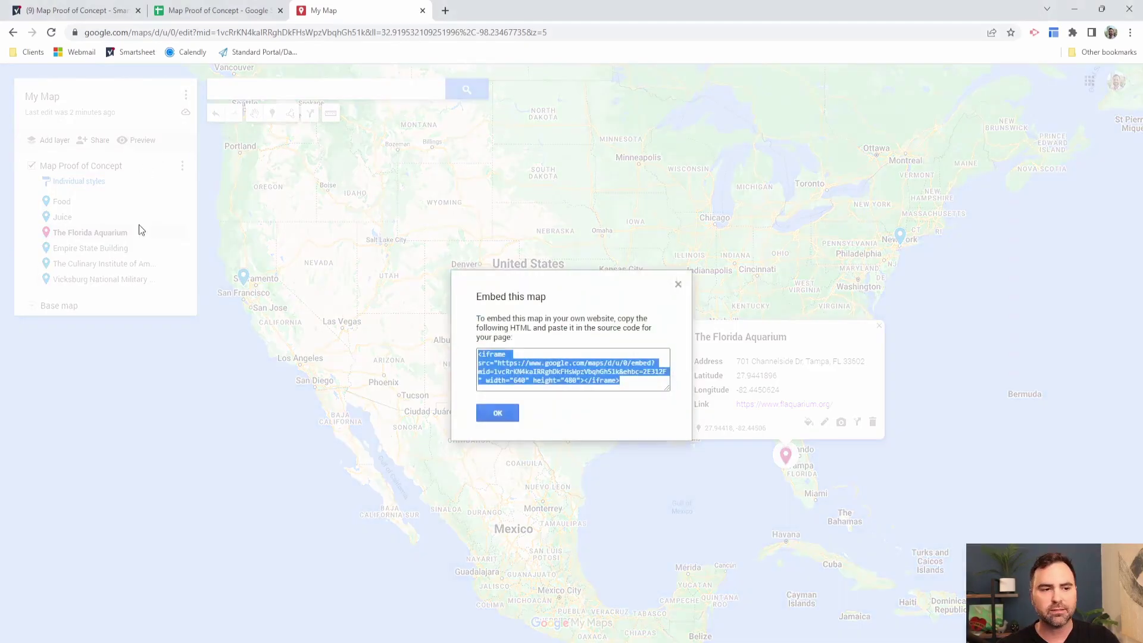
click(502, 417)
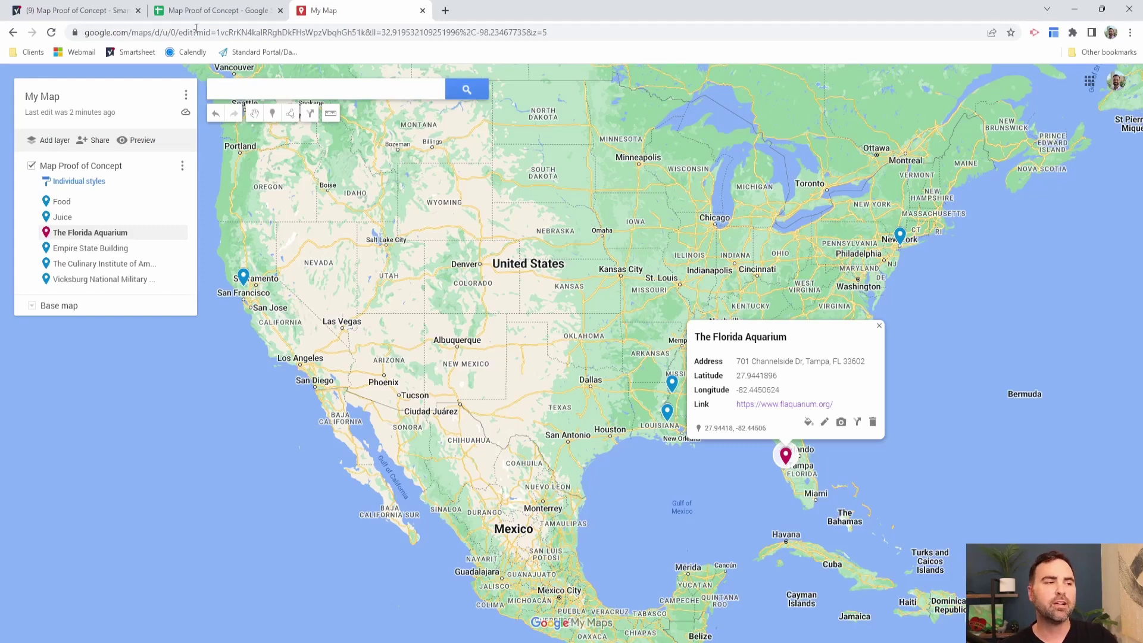
Open the Map Proof of Concept dashboard from the Map folder in edit mode
click(73, 10)
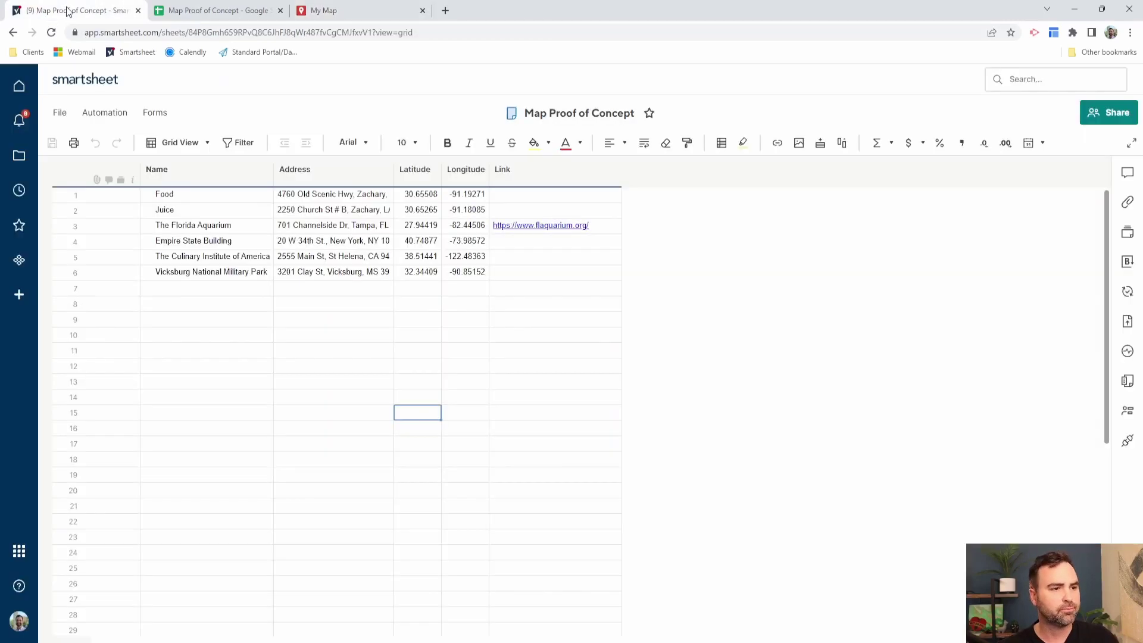
click(13, 32)
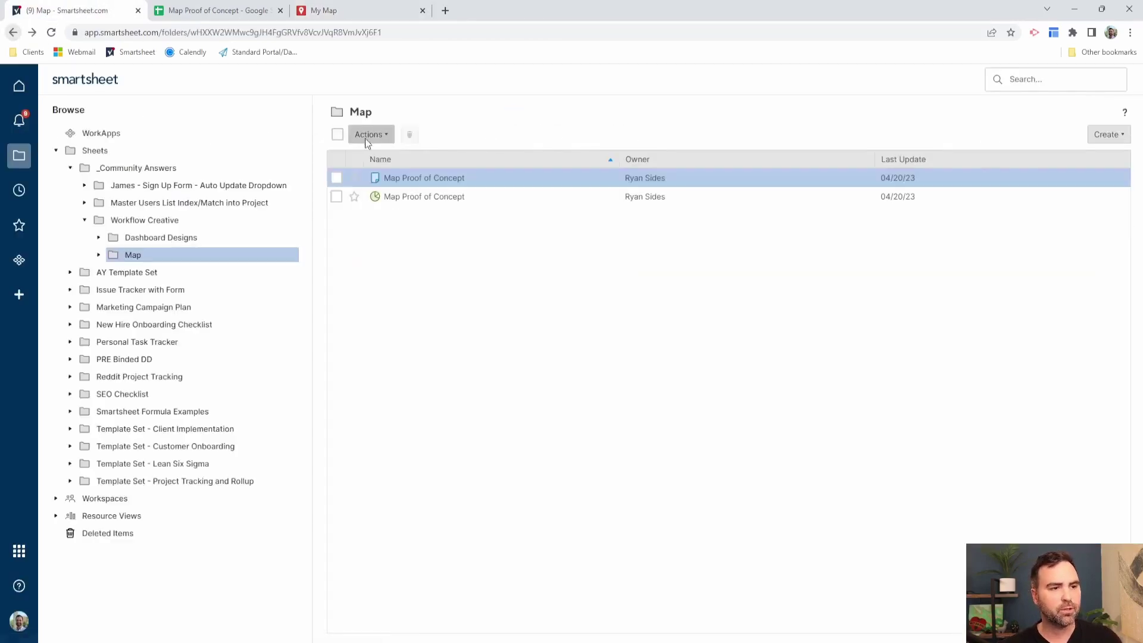
click(407, 198)
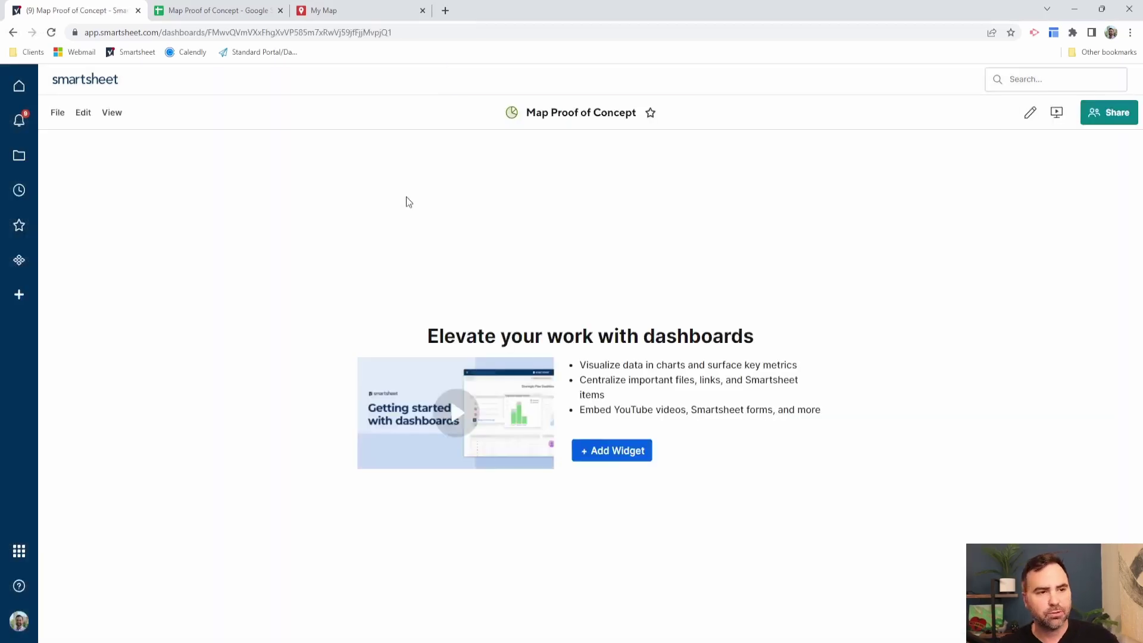
click(1030, 114)
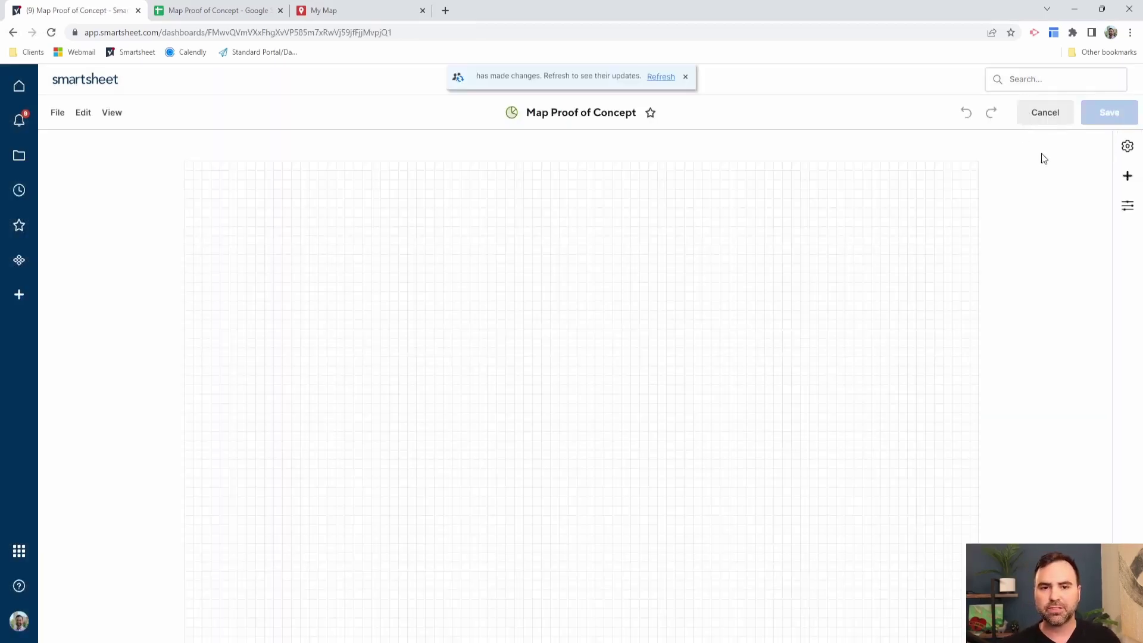
Add a Web Content widget containing the pasted My Map iframe code
click(1127, 176)
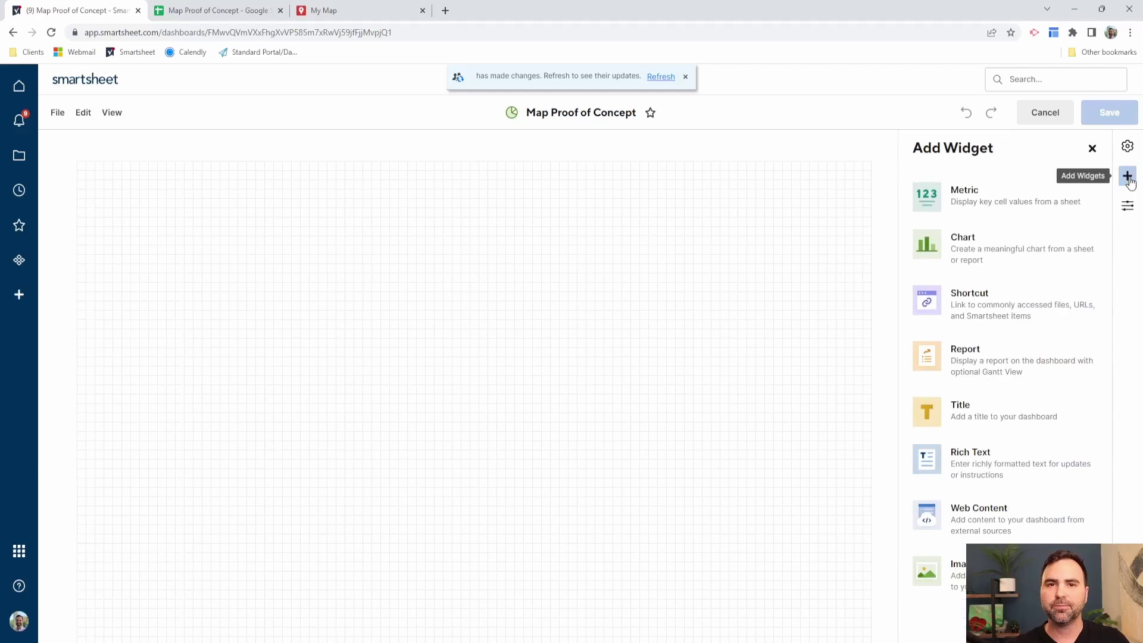
click(960, 511)
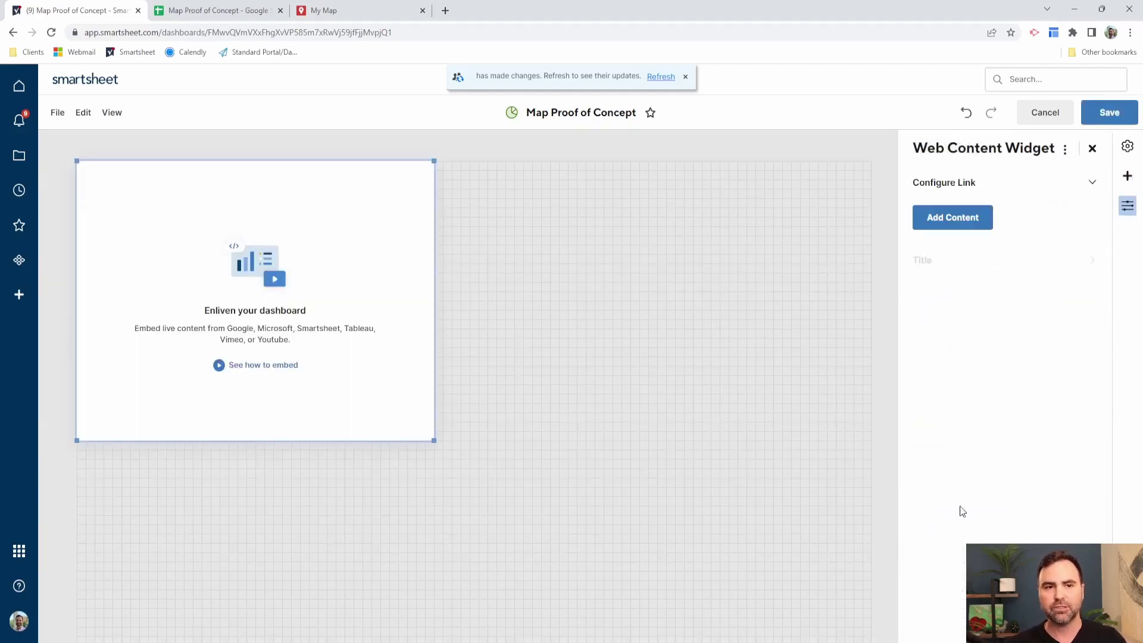
click(943, 230)
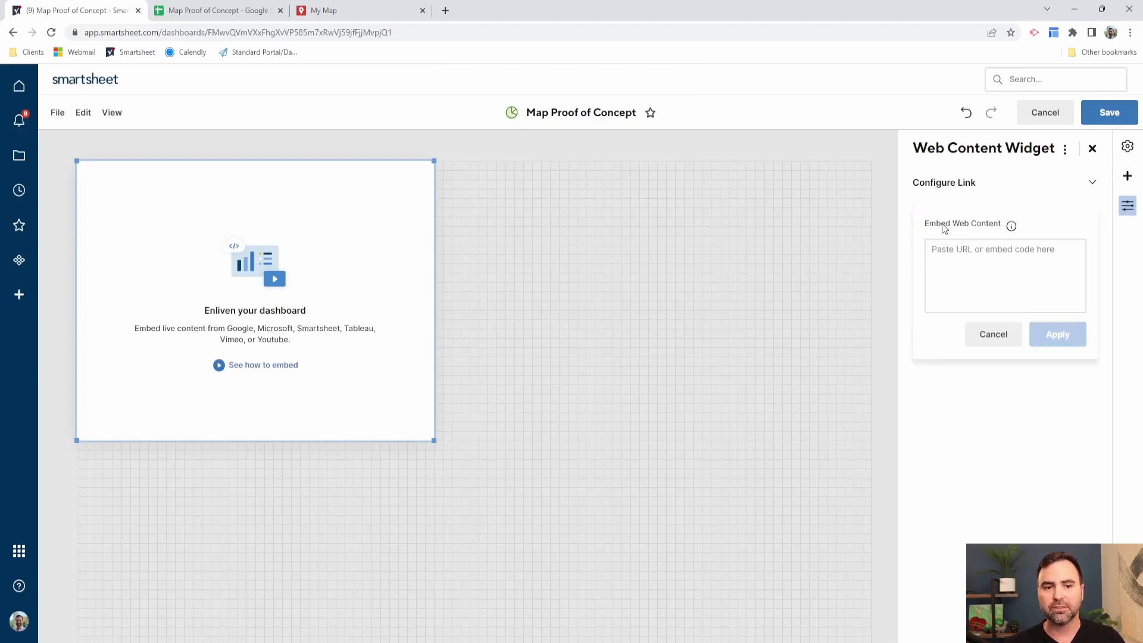
click(949, 289)
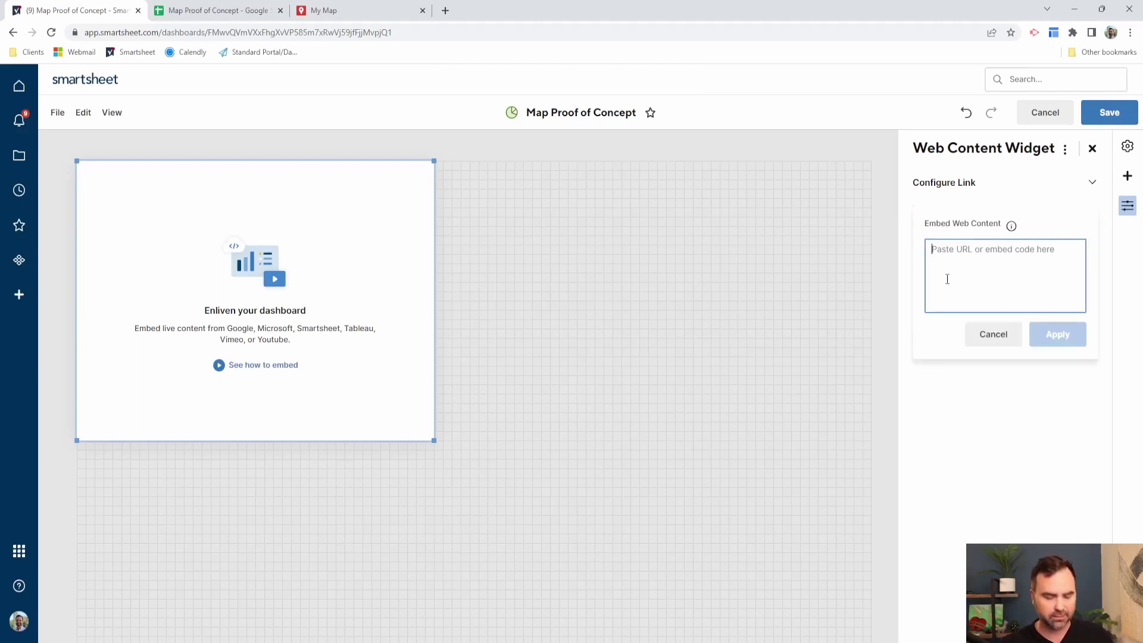
key(ctrl+v)
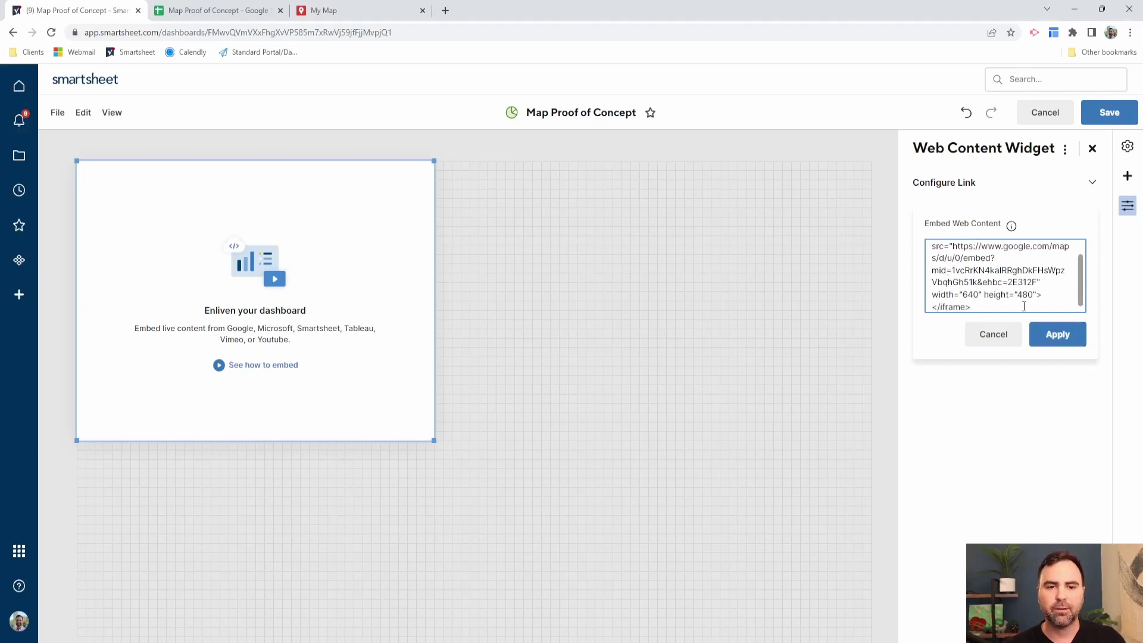
click(1059, 334)
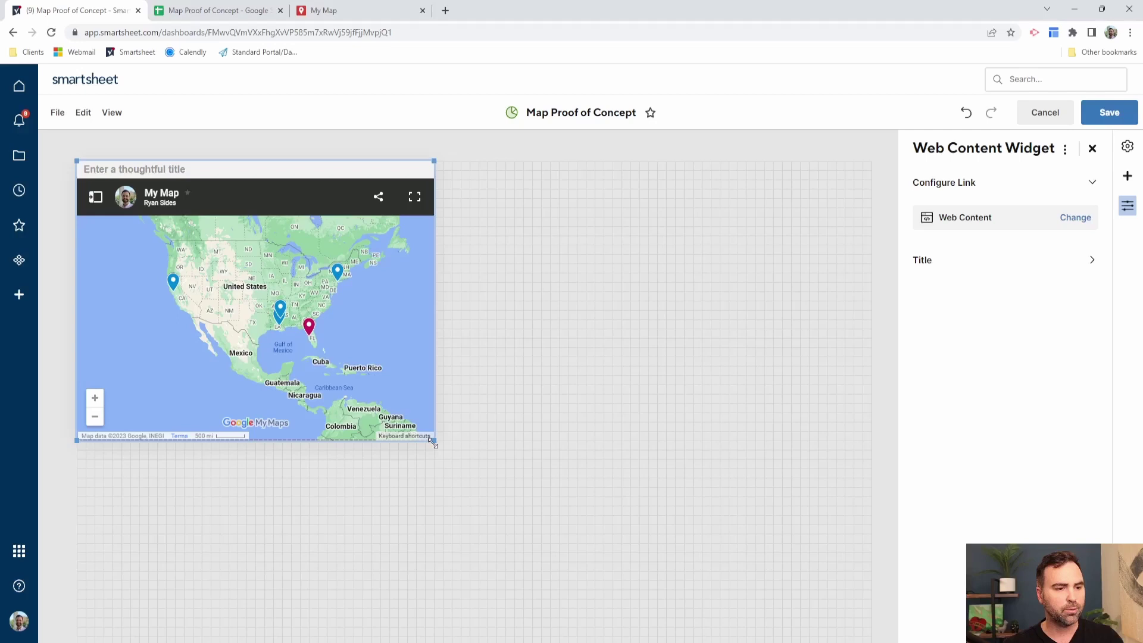
Stretch the My Map widget across the dashboard and save the dashboard
drag(432, 442, 898, 618)
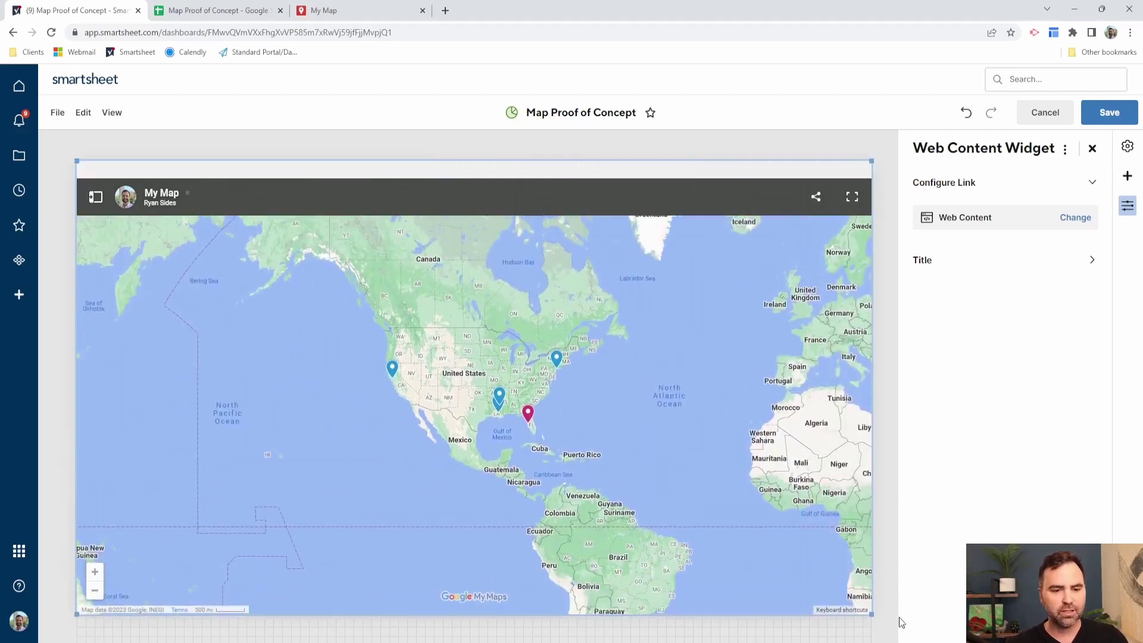
click(1109, 113)
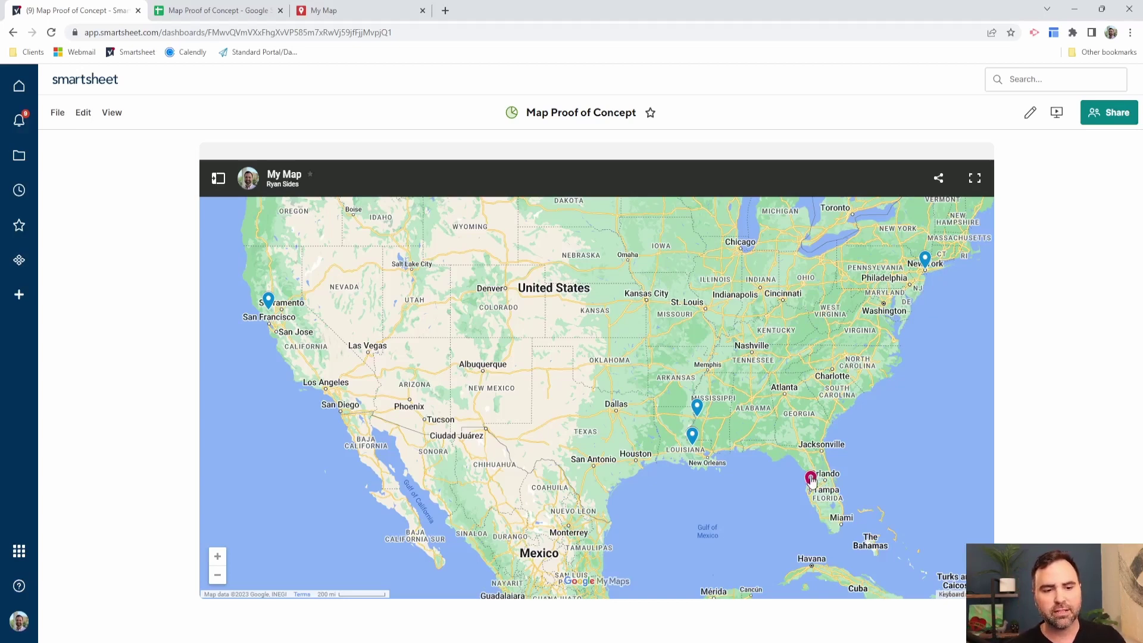
click(811, 479)
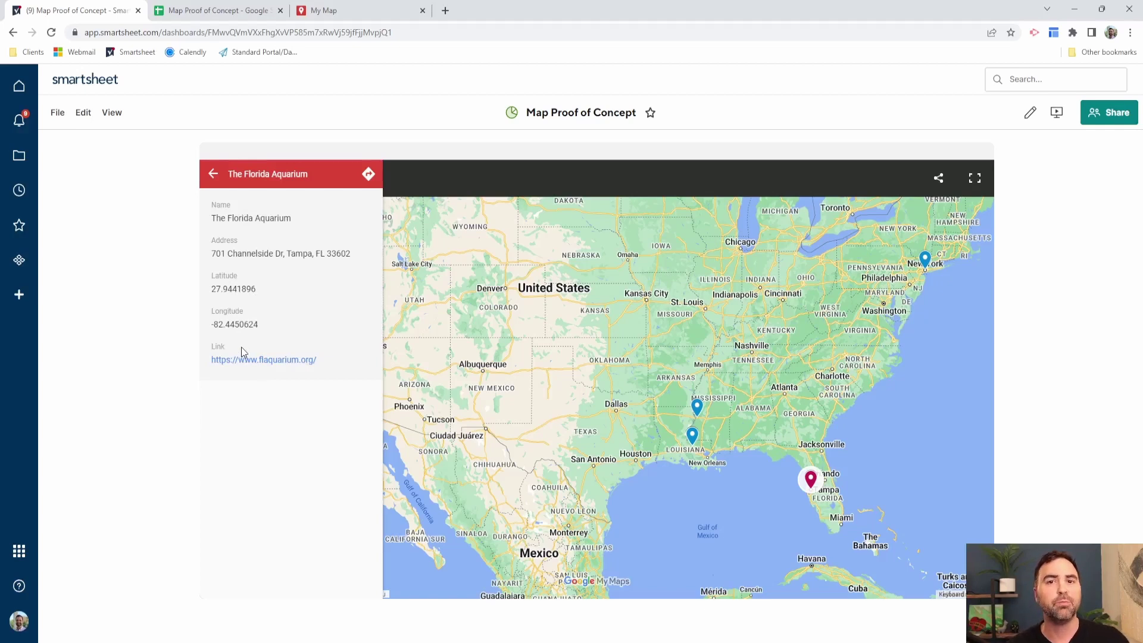
click(213, 176)
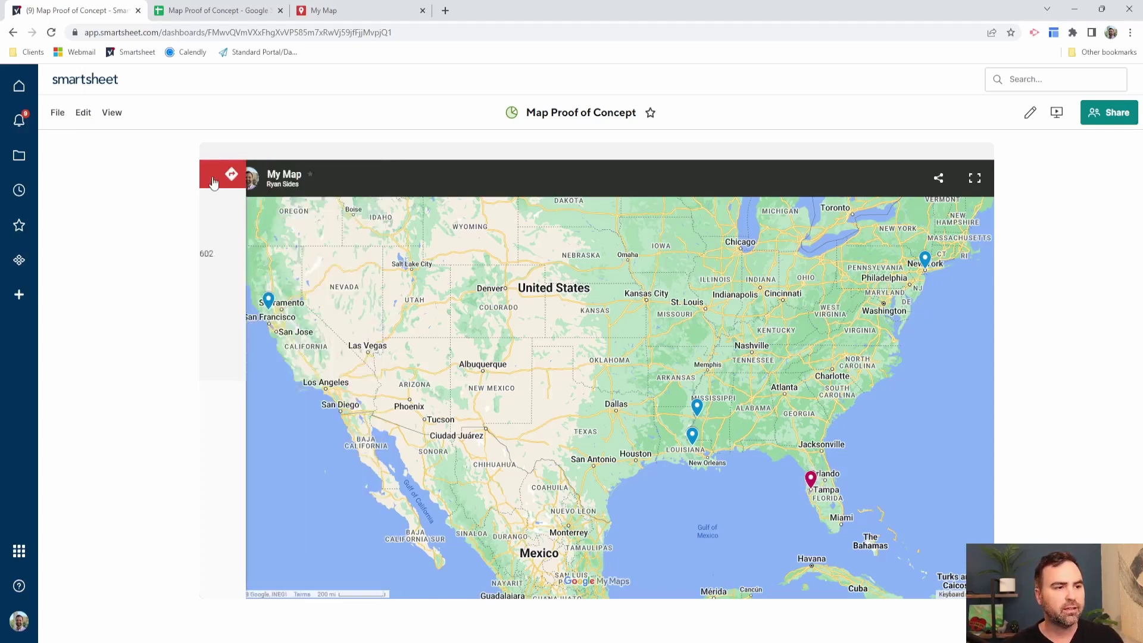